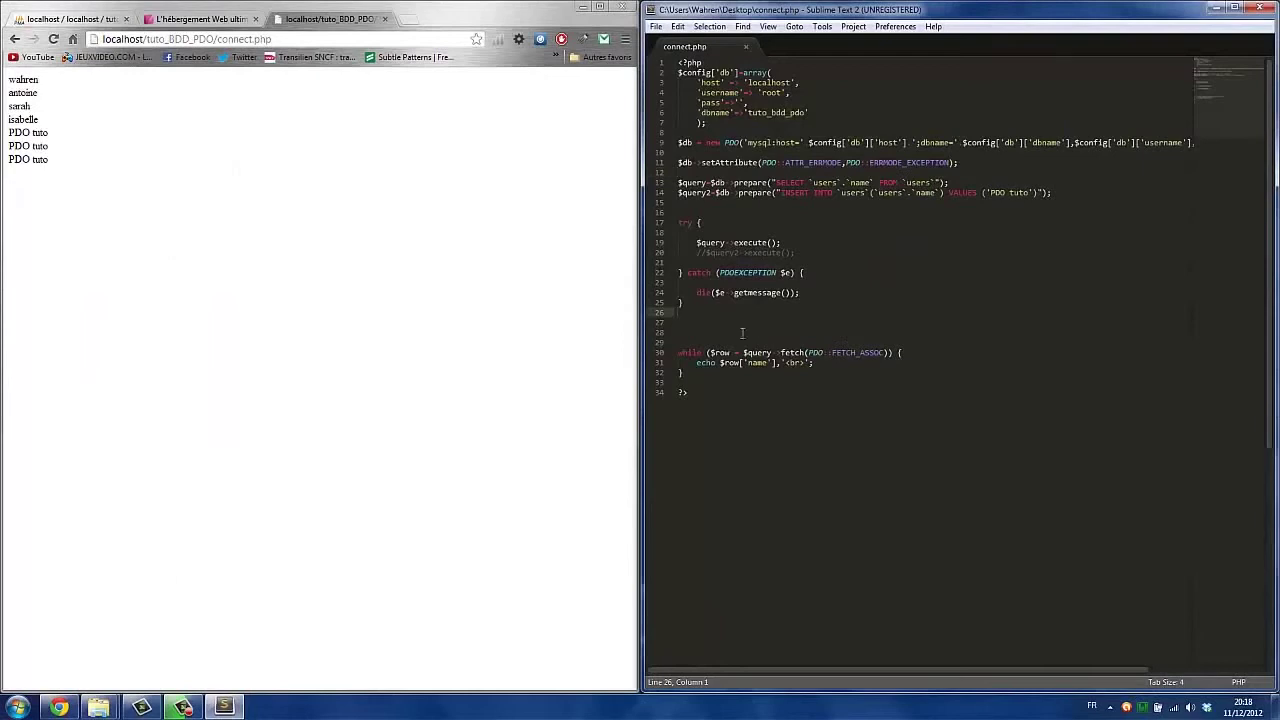
{"action": "double_click", "coordinate": [146, 38]}
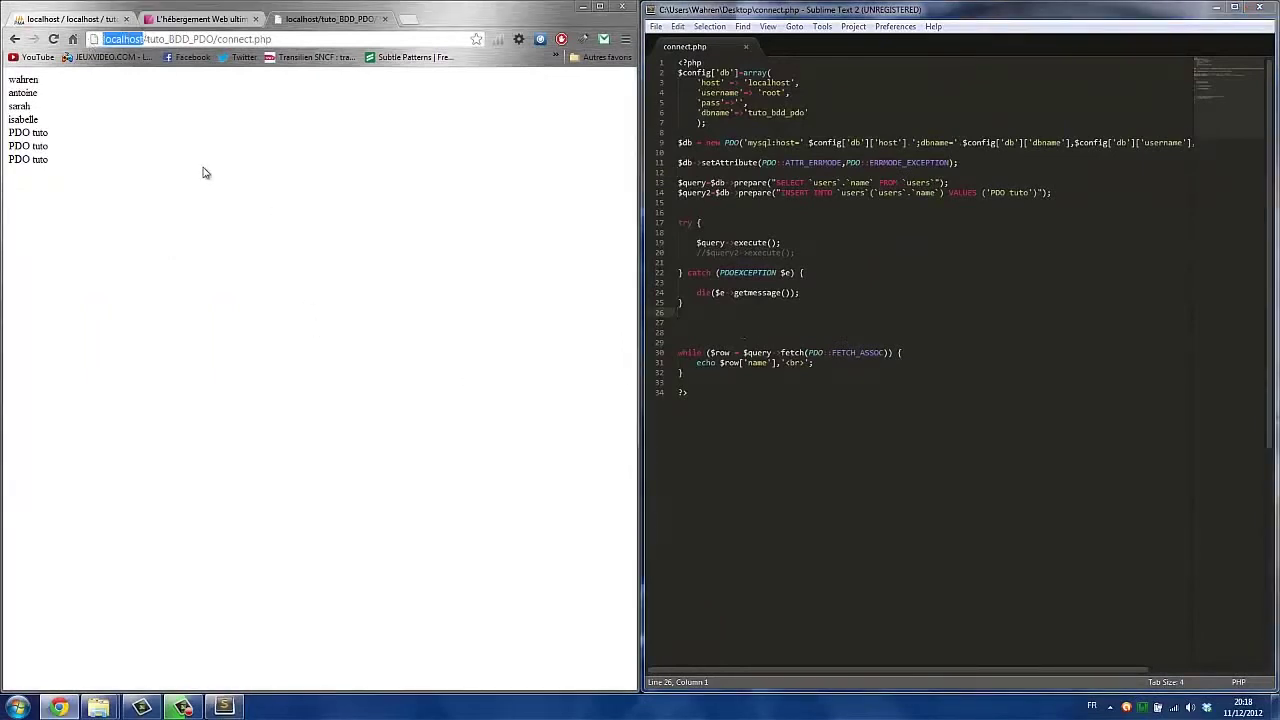
{"action": "left_click", "coordinate": [870, 223]}
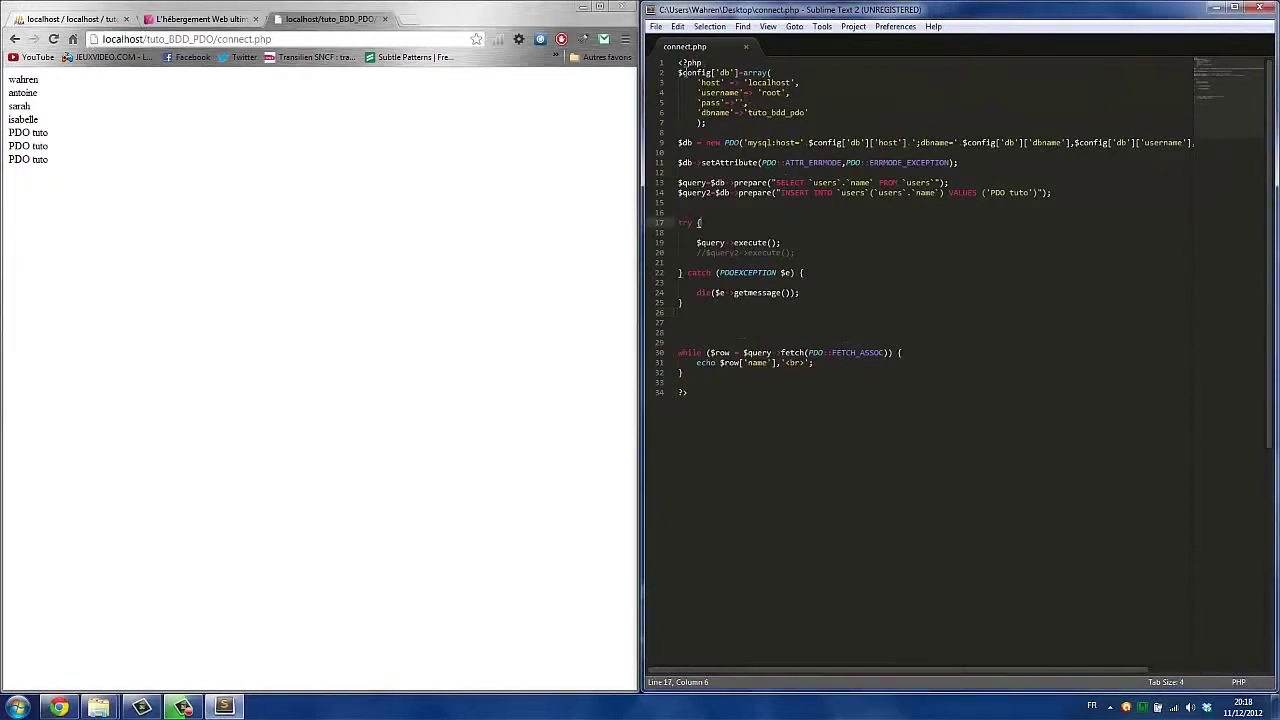
{"action": "left_click_drag", "start_coordinate": [679, 74], "coordinate": [773, 208]}
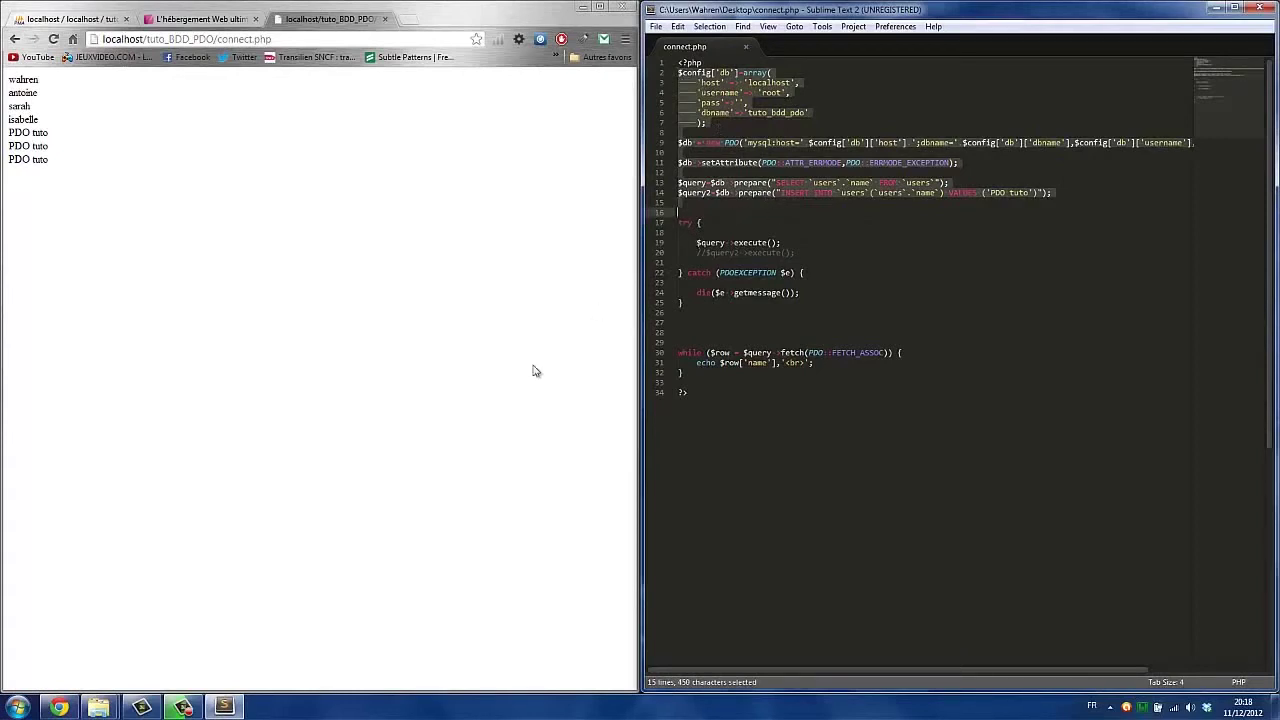
Export the local tuto_bdd_pdo database with its users table from phpMyAdmin as an SQL file
{"action": "left_click", "coordinate": [108, 19]}
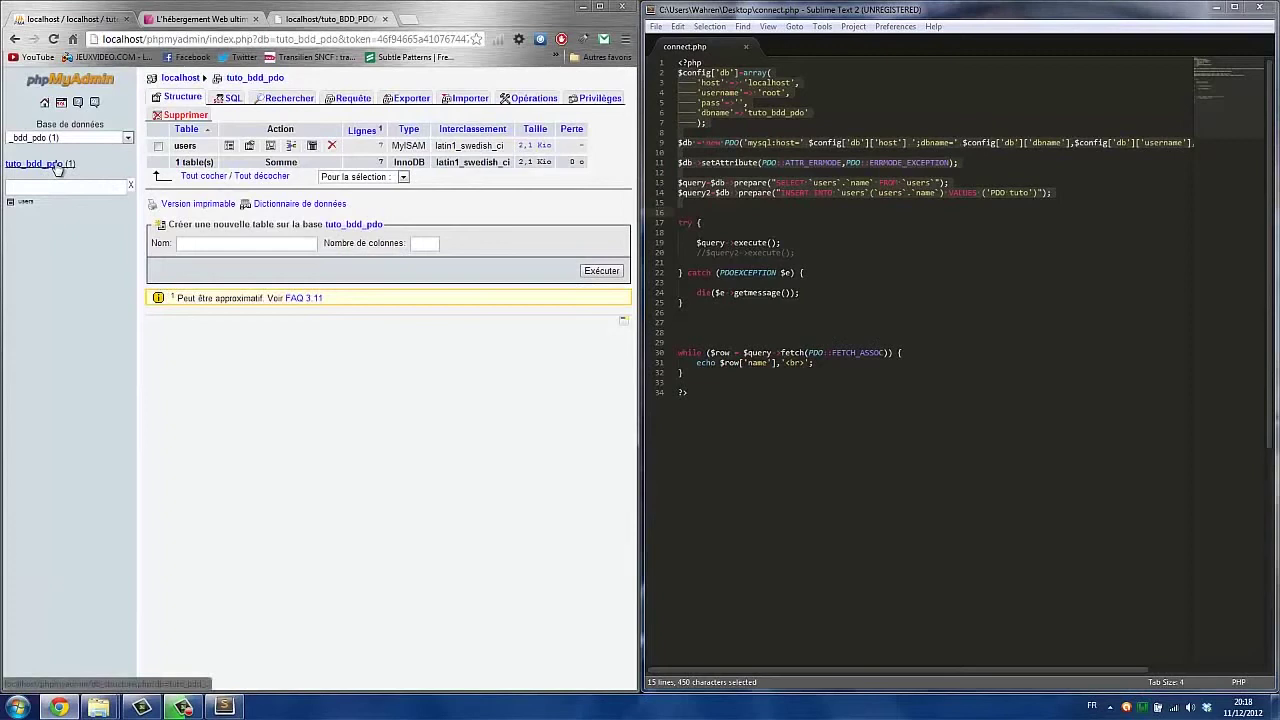
{"action": "left_click", "coordinate": [400, 97]}
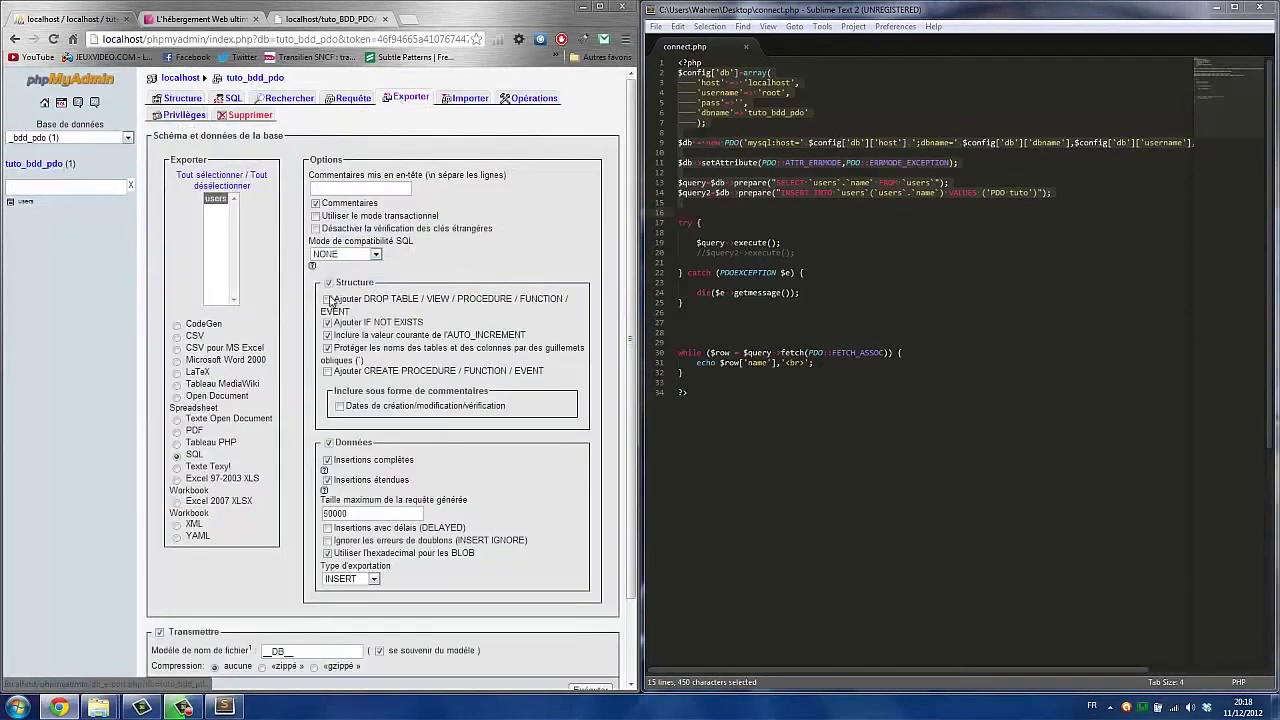
{"action": "scroll", "coordinate": [455, 483], "scroll_direction": "down", "scroll_amount": 2}
{"action": "left_click", "coordinate": [590, 594]}
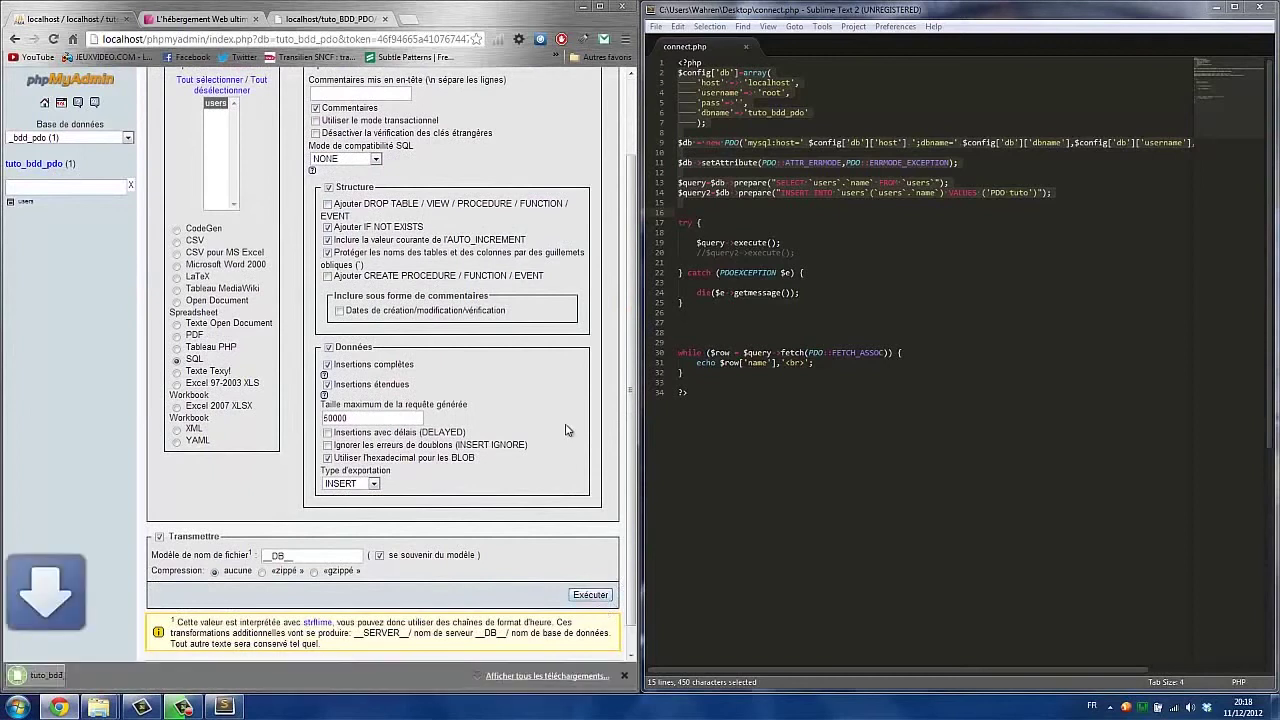
Check the exported tuto_bdd_pdo.sql file in the downloads folder, and close the folder
{"action": "left_click", "coordinate": [512, 676]}
{"action": "left_click", "coordinate": [490, 134]}
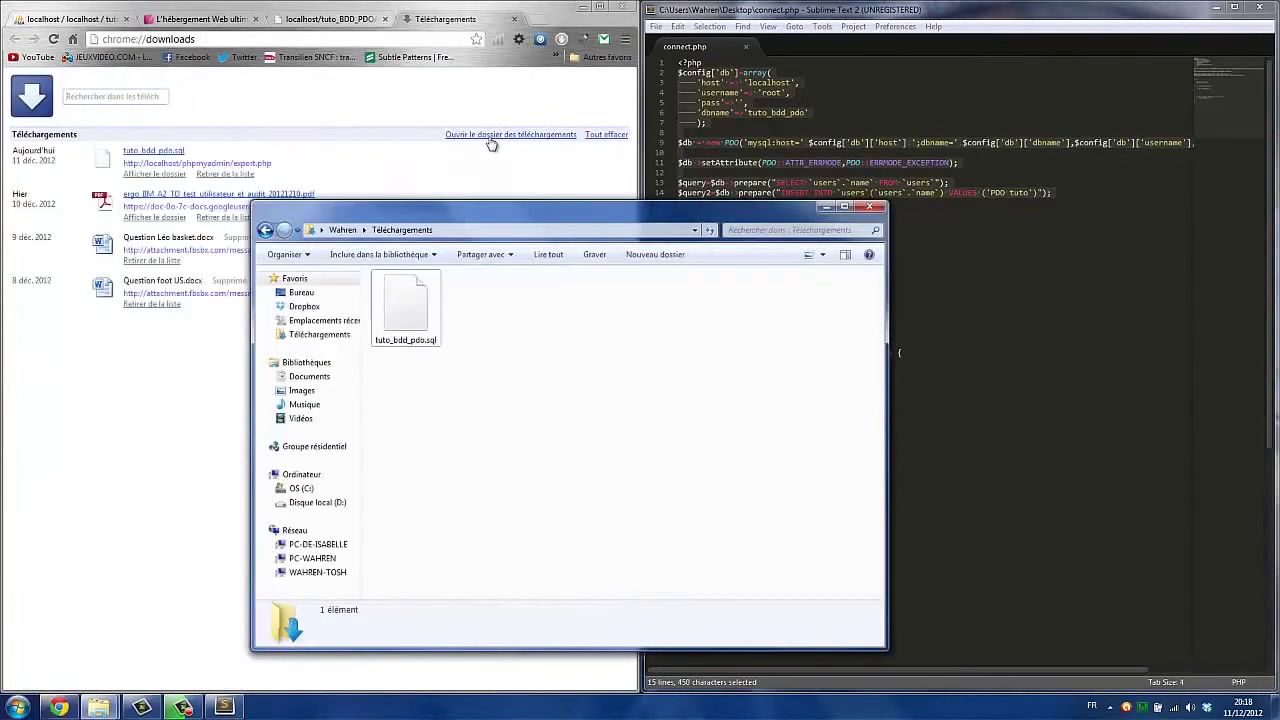
{"action": "left_click", "coordinate": [443, 320]}
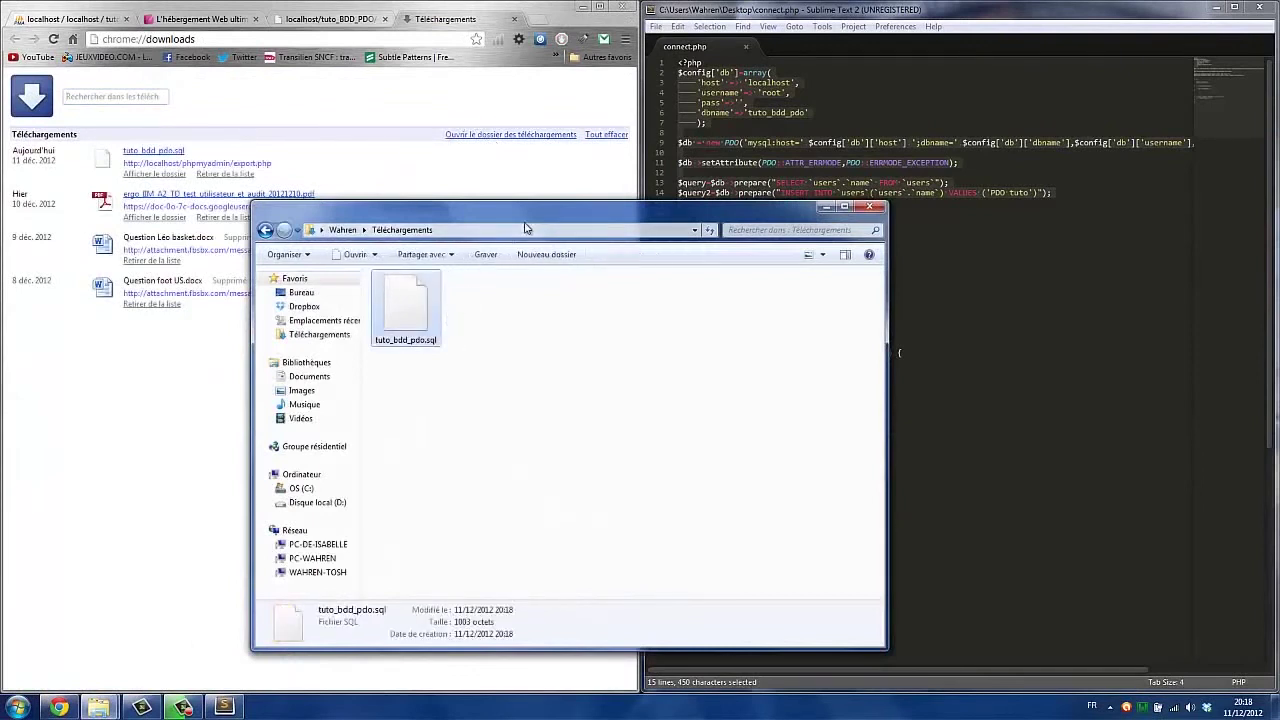
{"action": "left_click_drag", "start_coordinate": [534, 217], "coordinate": [585, 222]}
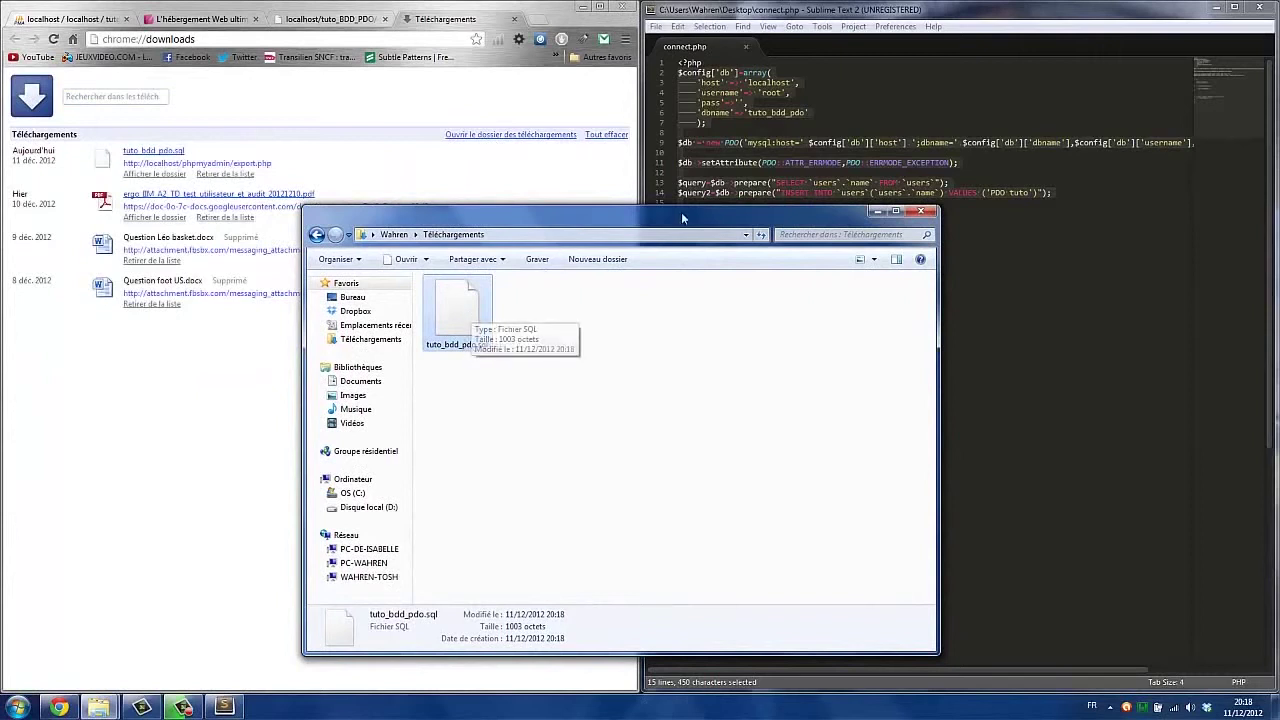
{"action": "left_click_drag", "start_coordinate": [682, 212], "coordinate": [757, 200]}
{"action": "left_click", "coordinate": [991, 201]}
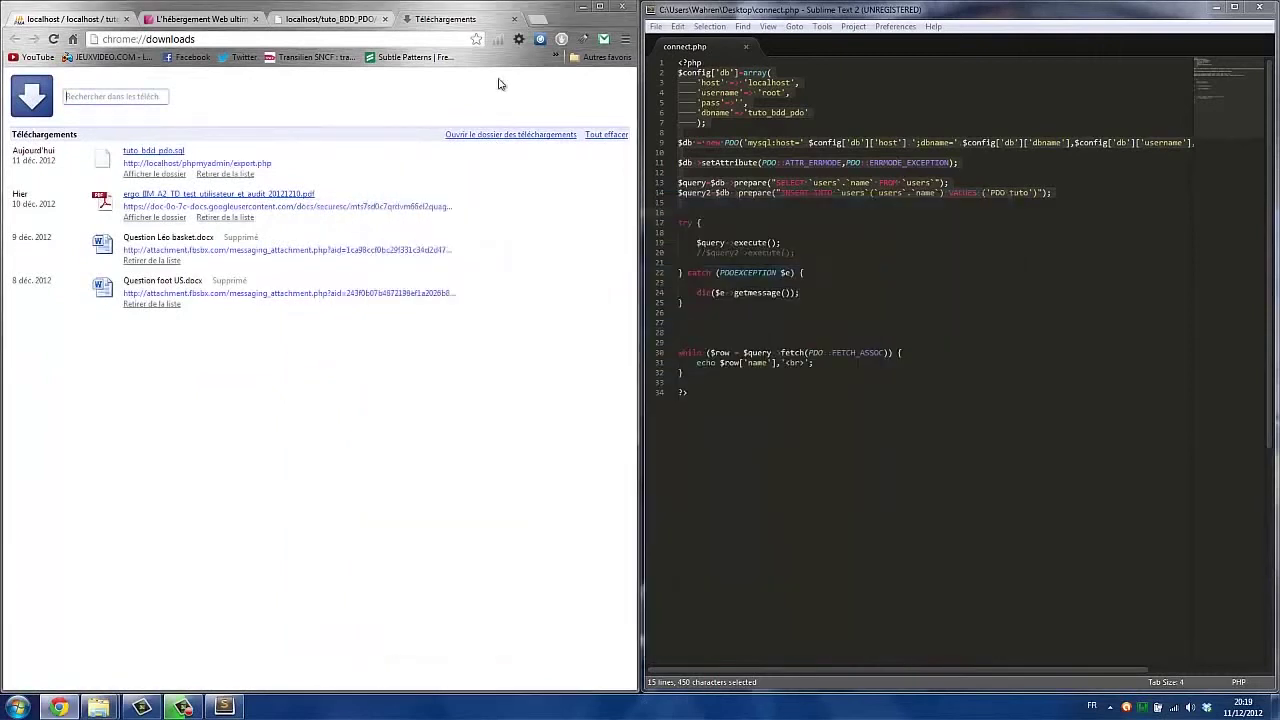
Enter the alwaysdata administration and open the account's list of MySQL databases
{"action": "left_click", "coordinate": [236, 21]}
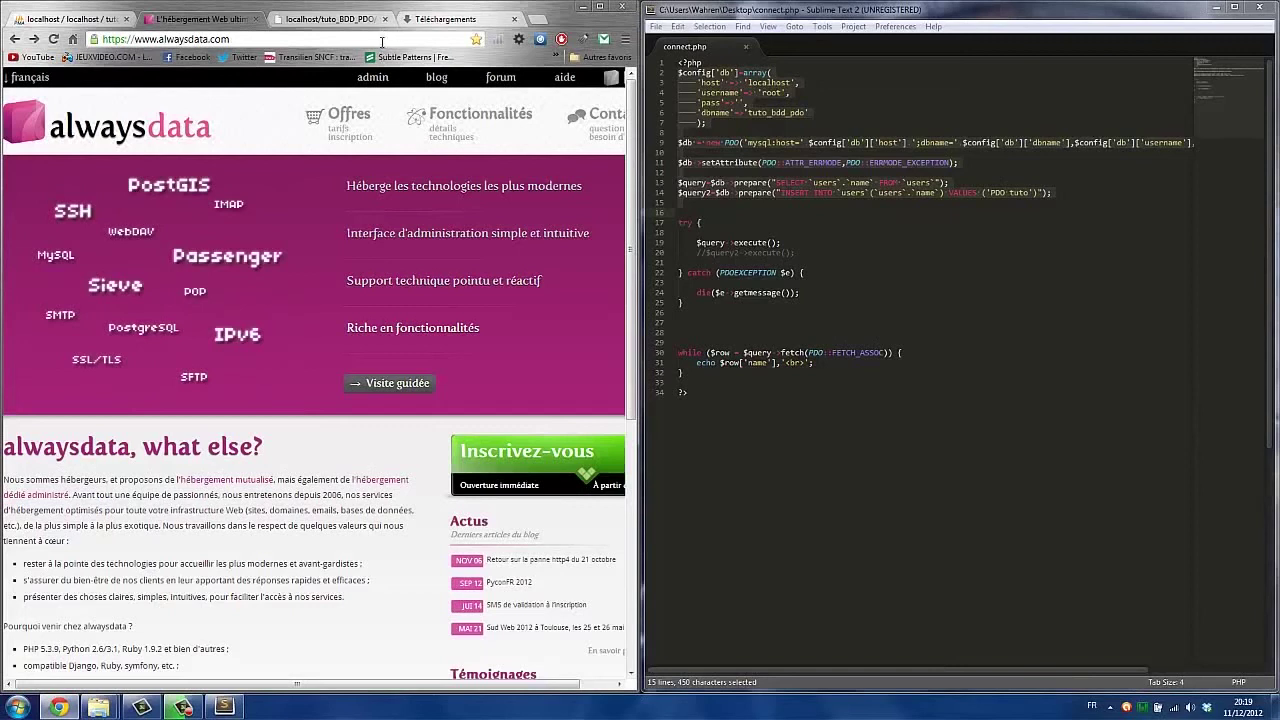
{"action": "left_click", "coordinate": [373, 77]}
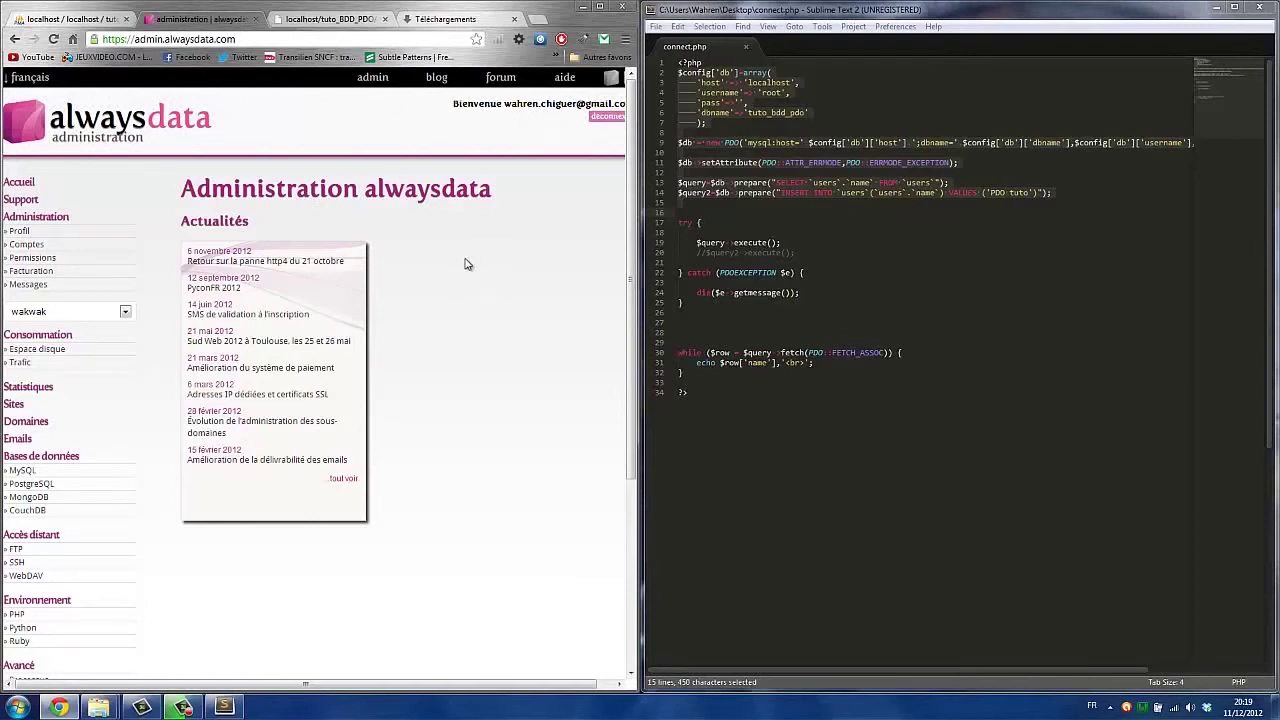
{"action": "scroll", "coordinate": [465, 264], "scroll_direction": "down", "scroll_amount": 3}
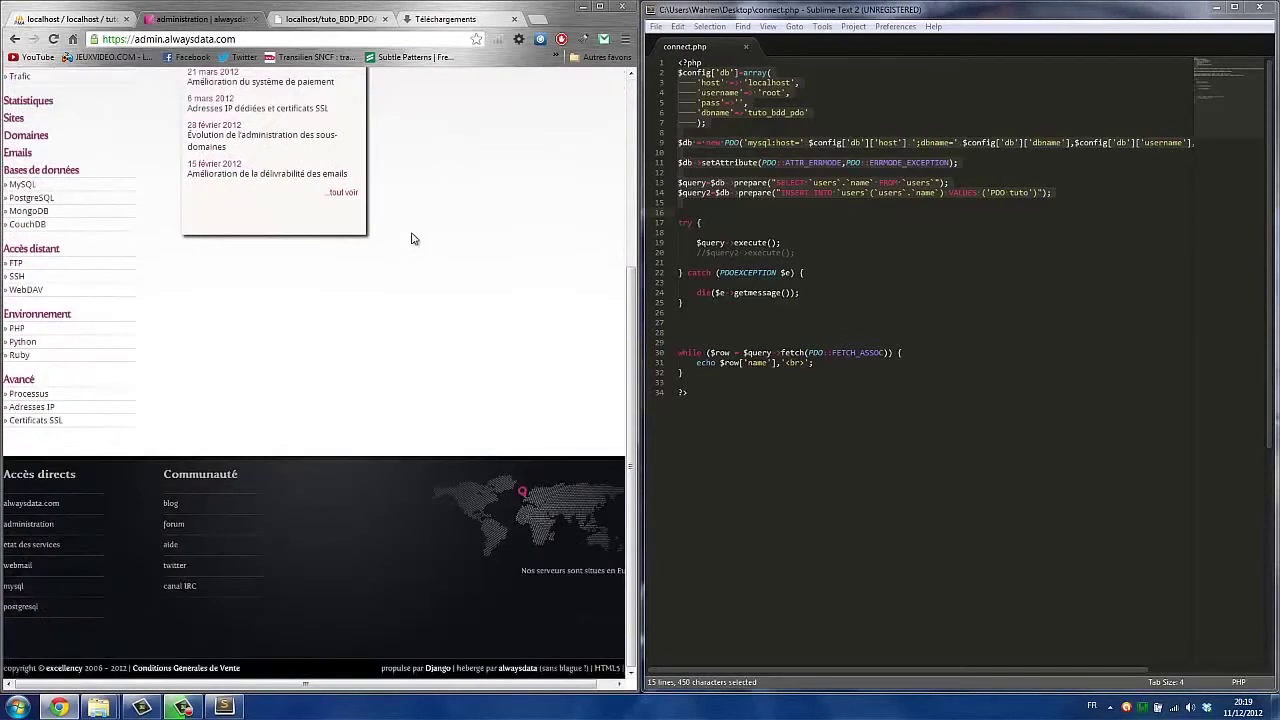
{"action": "scroll", "coordinate": [268, 345], "scroll_direction": "up", "scroll_amount": 3}
{"action": "scroll", "coordinate": [150, 340], "scroll_direction": "down", "scroll_amount": 2}
{"action": "scroll", "coordinate": [130, 338], "scroll_direction": "up", "scroll_amount": 2}
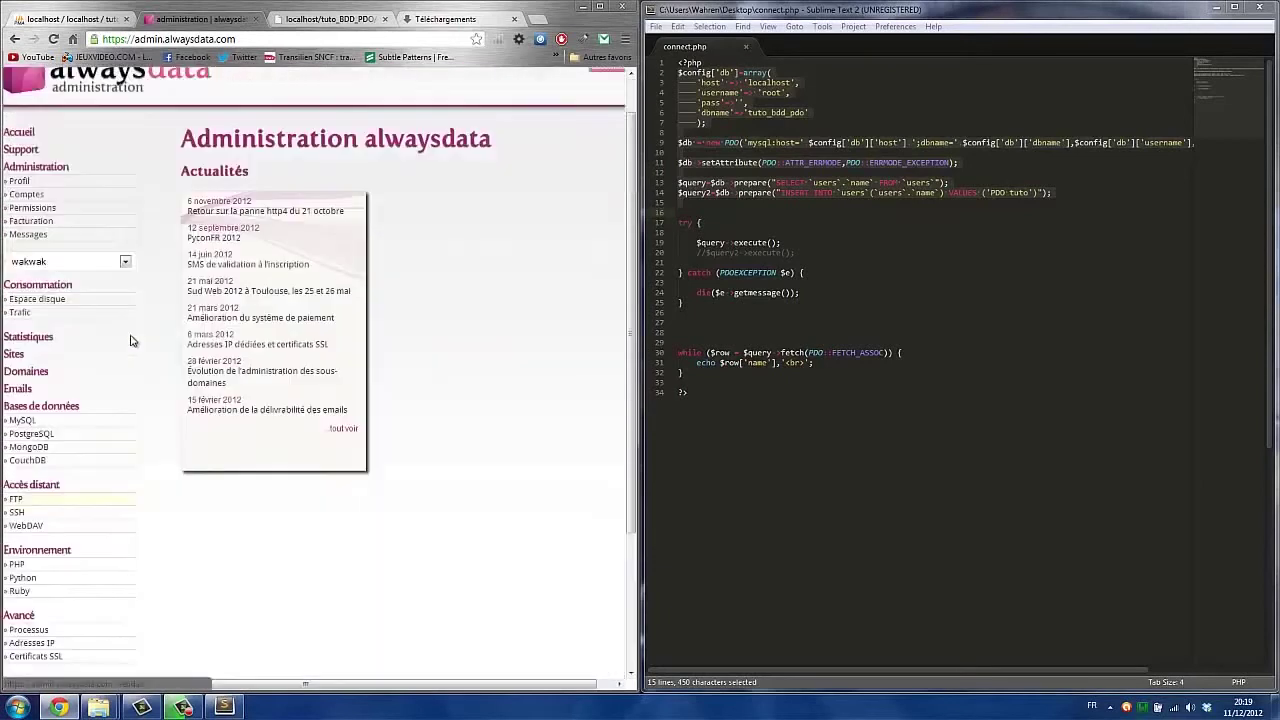
{"action": "scroll", "coordinate": [134, 265], "scroll_direction": "down", "scroll_amount": 3}
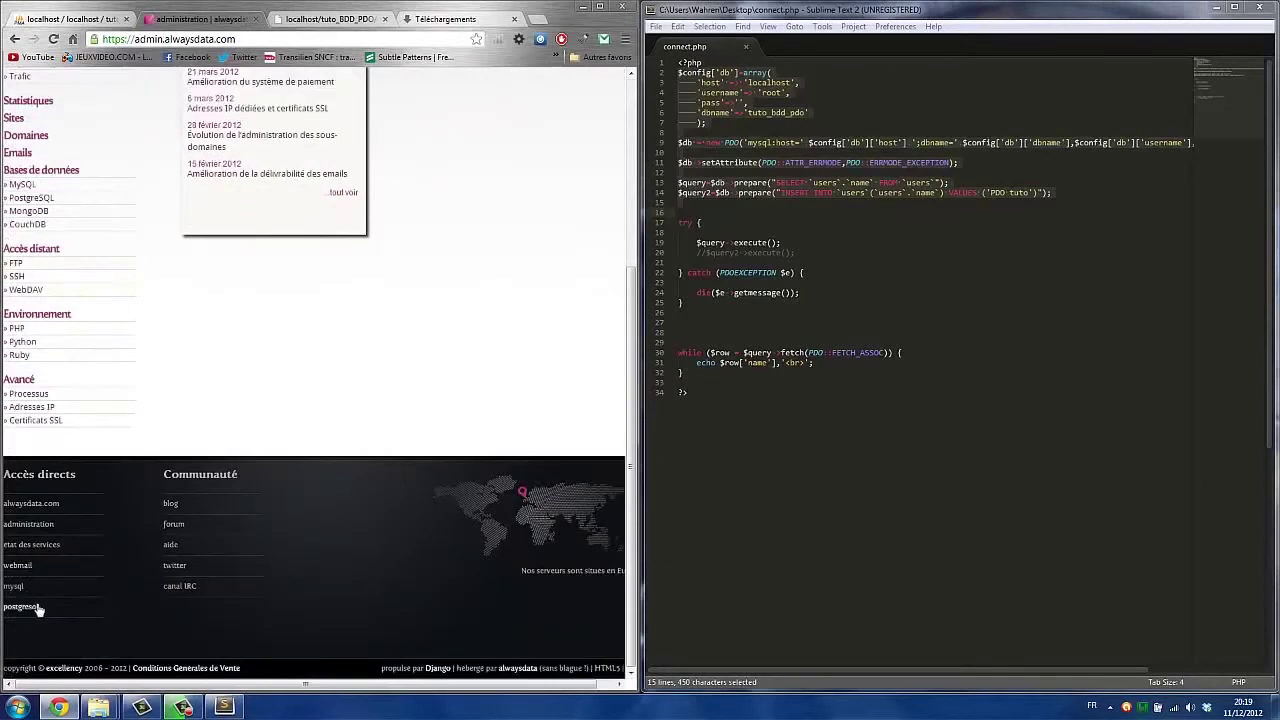
{"action": "scroll", "coordinate": [118, 405], "scroll_direction": "up", "scroll_amount": 3}
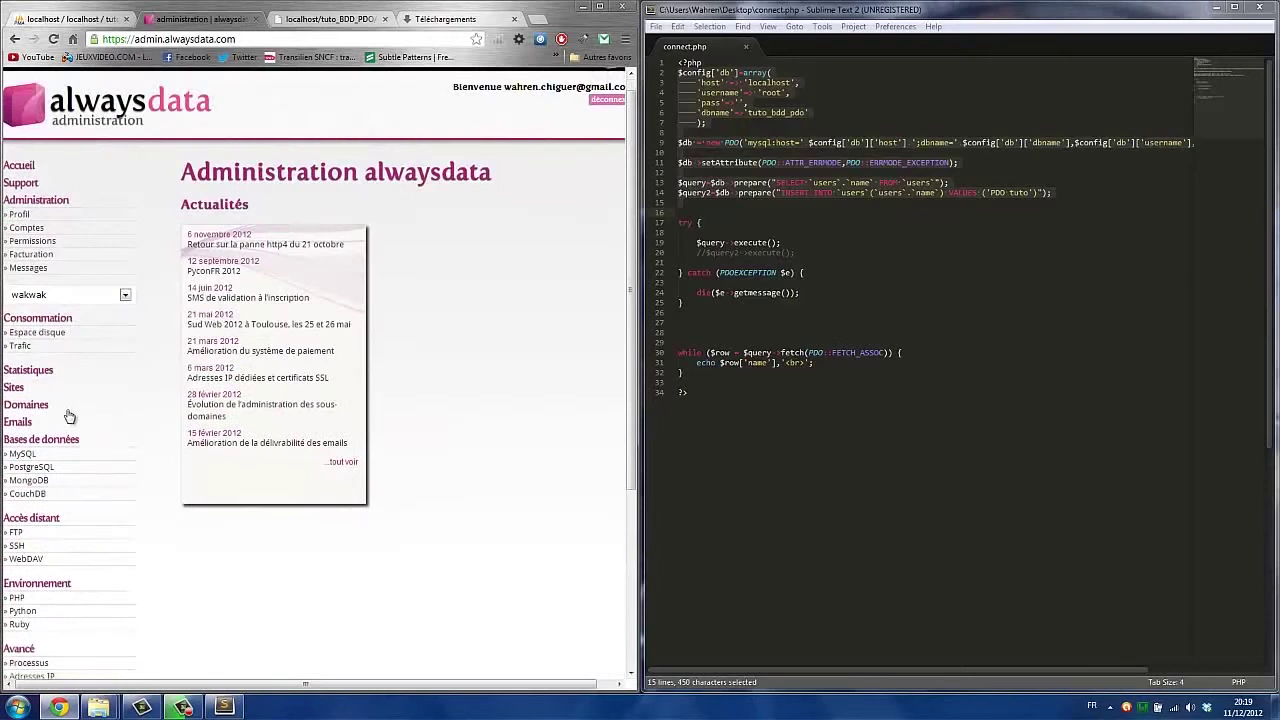
{"action": "scroll", "coordinate": [69, 415], "scroll_direction": "down", "scroll_amount": 1}
{"action": "left_click", "coordinate": [24, 424]}
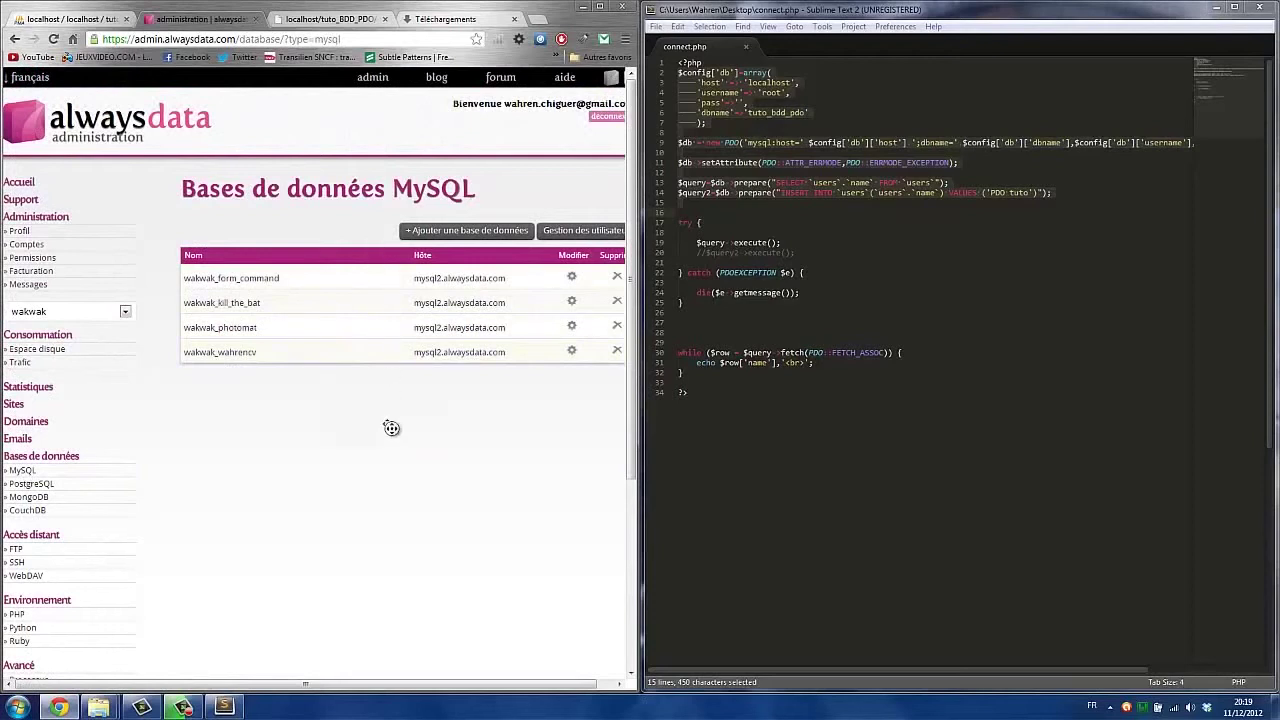
Create a new MySQL database named wakwak_tuto_ftp on alwaysdata
{"action": "scroll", "coordinate": [440, 420], "scroll_direction": "right", "scroll_amount": 1}
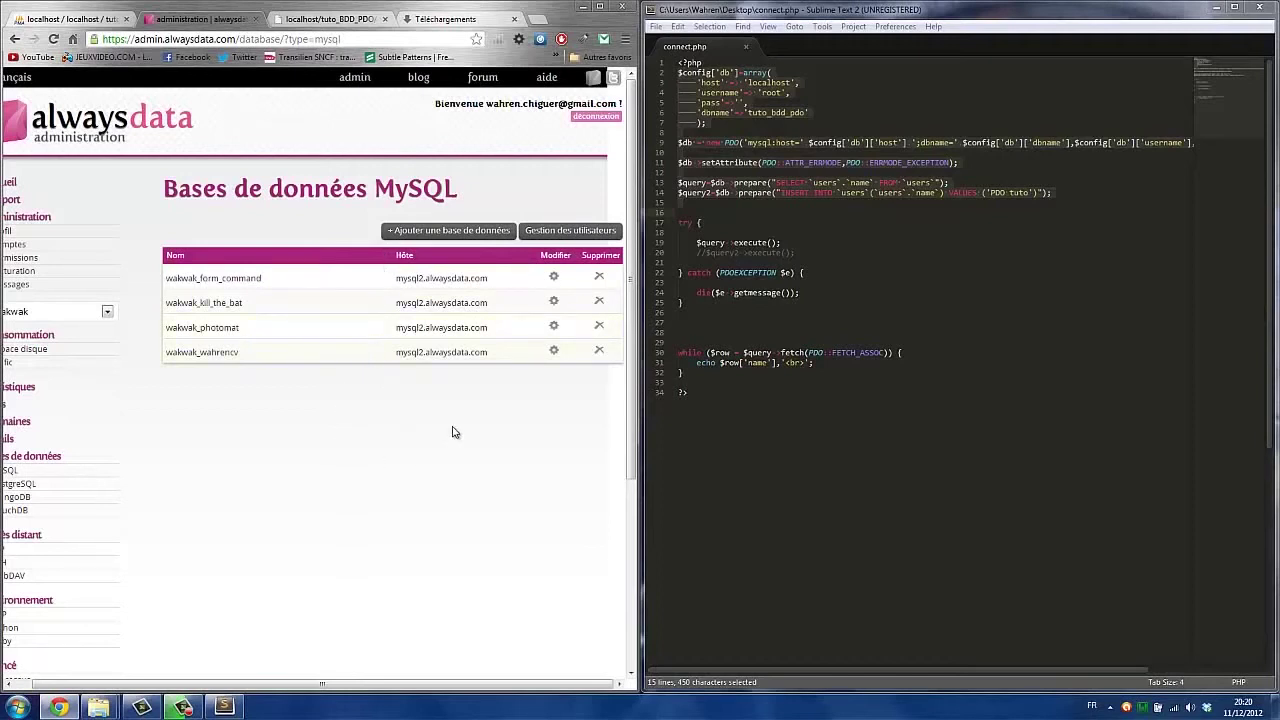
{"action": "left_click", "coordinate": [479, 240]}
{"action": "left_click", "coordinate": [419, 245]}
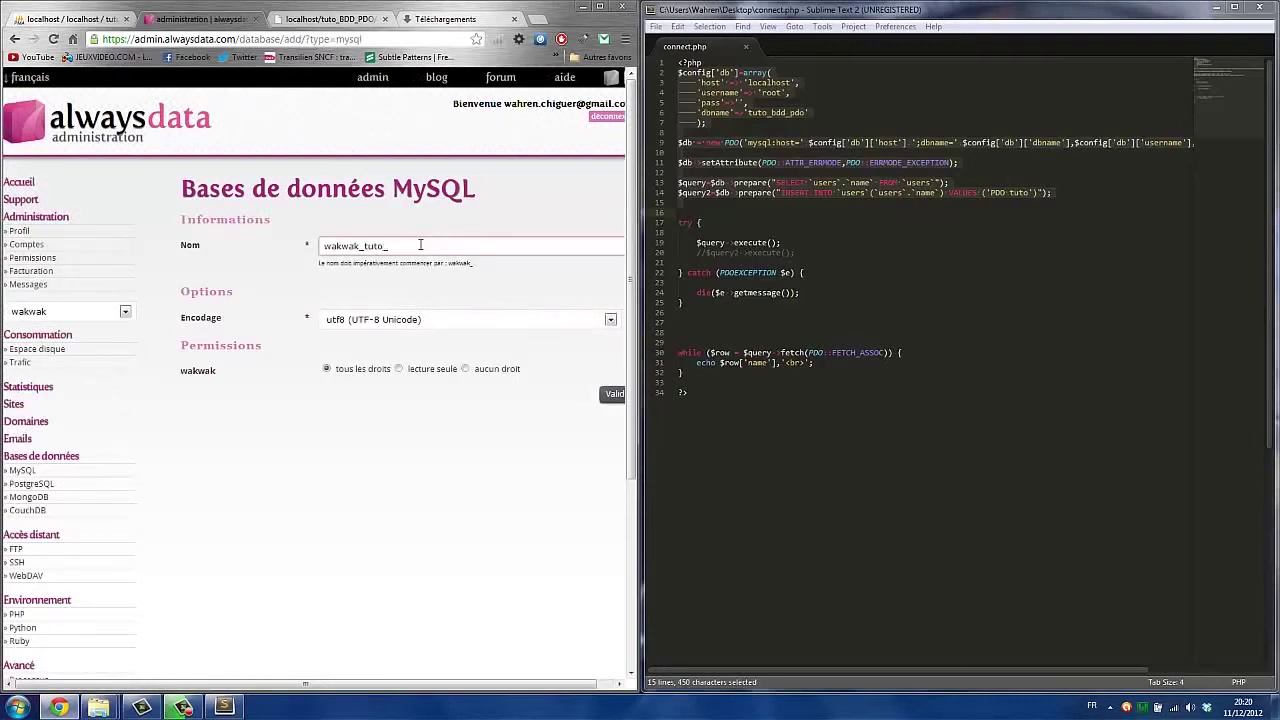
{"action": "left_click", "coordinate": [560, 477]}
{"action": "scroll", "coordinate": [560, 477], "scroll_direction": "down", "scroll_amount": 2}
{"action": "scroll", "coordinate": [560, 477], "scroll_direction": "right", "scroll_amount": 1}
{"action": "left_click", "coordinate": [600, 344]}
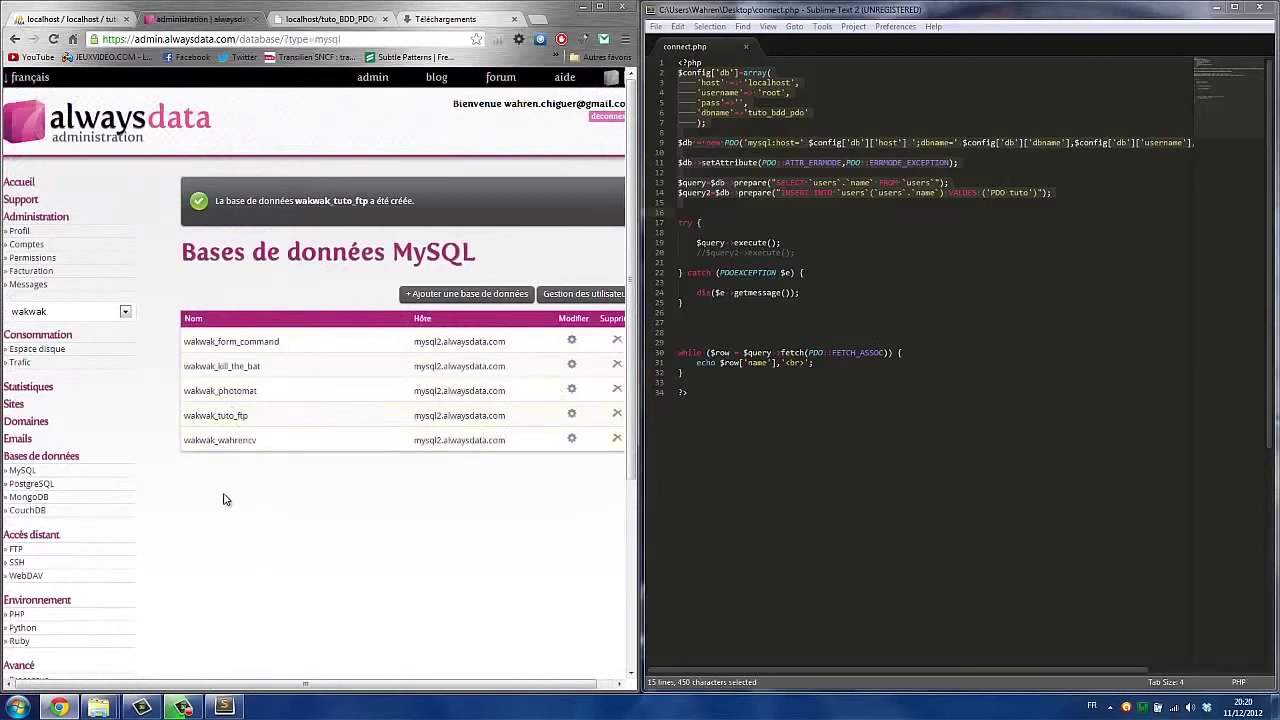
Open alwaysdata's phpMyAdmin and log in with the MySQL username and account password
{"action": "scroll", "coordinate": [230, 490], "scroll_direction": "down", "scroll_amount": 1}
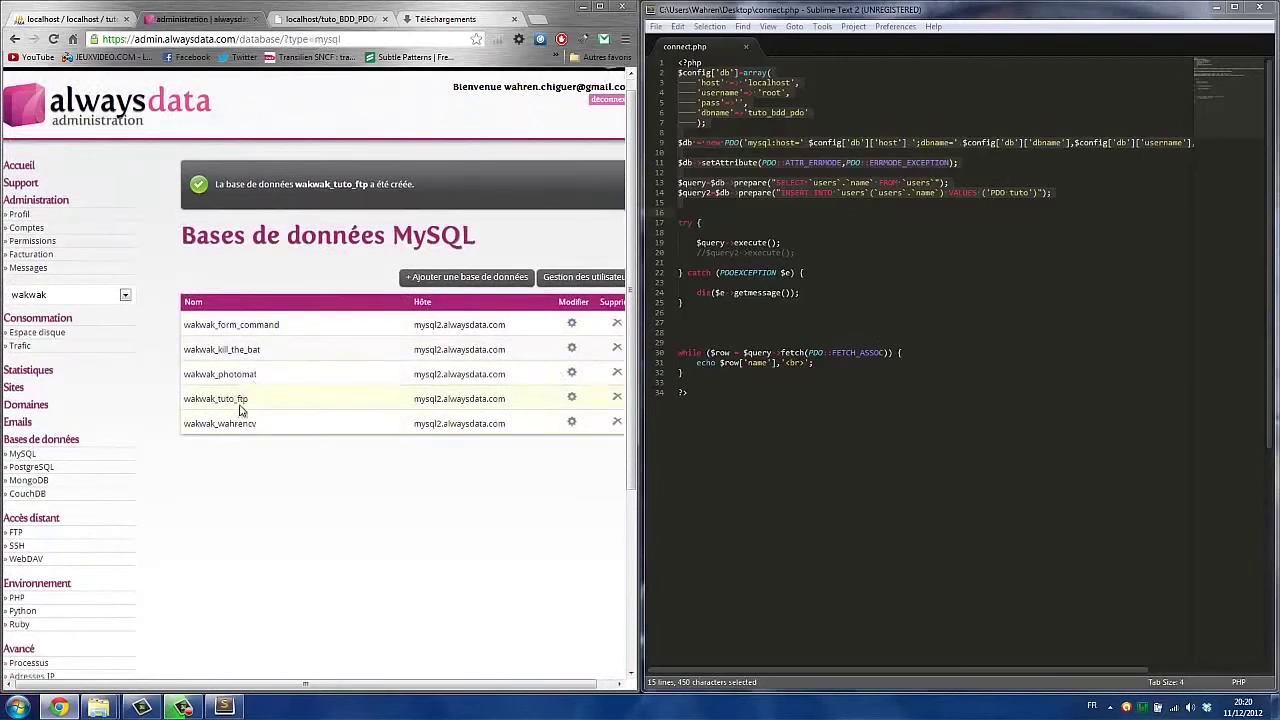
{"action": "scroll", "coordinate": [240, 401], "scroll_direction": "down", "scroll_amount": 3}
{"action": "scroll", "coordinate": [240, 405], "scroll_direction": "down", "scroll_amount": 2}
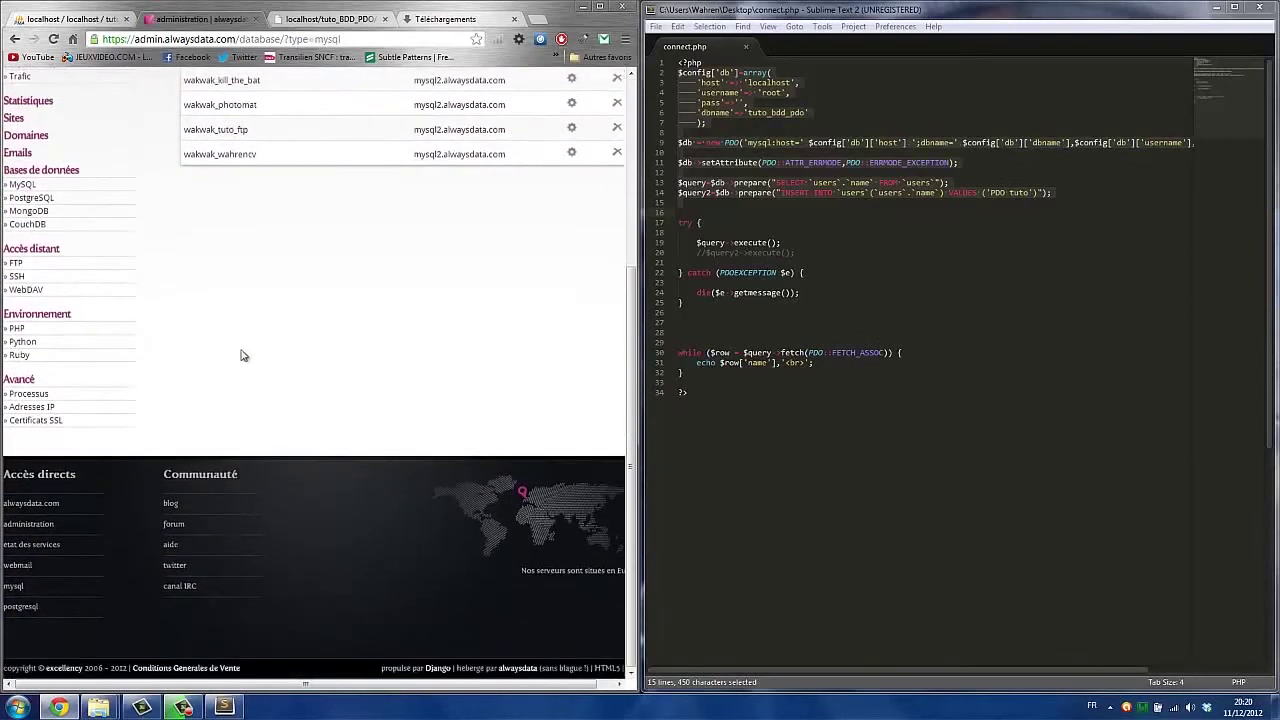
{"action": "left_click", "coordinate": [17, 592]}
{"action": "left_click", "coordinate": [244, 289]}
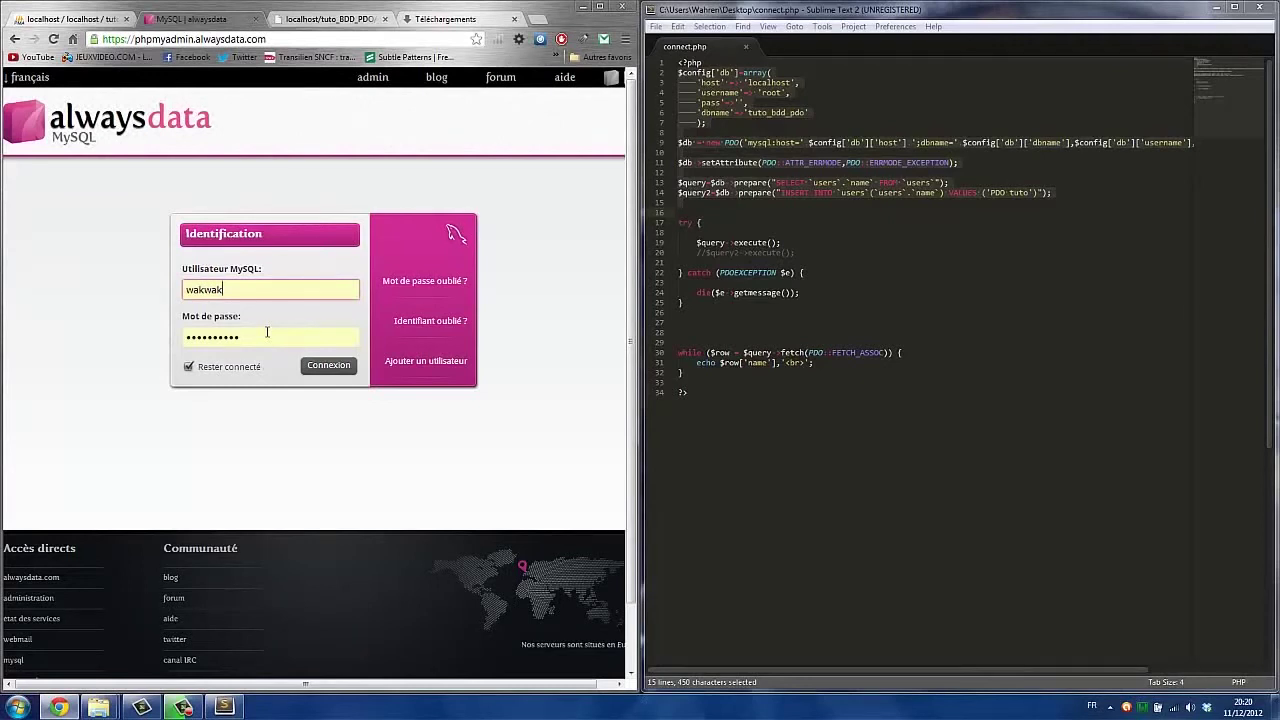
{"action": "left_click", "coordinate": [315, 364]}
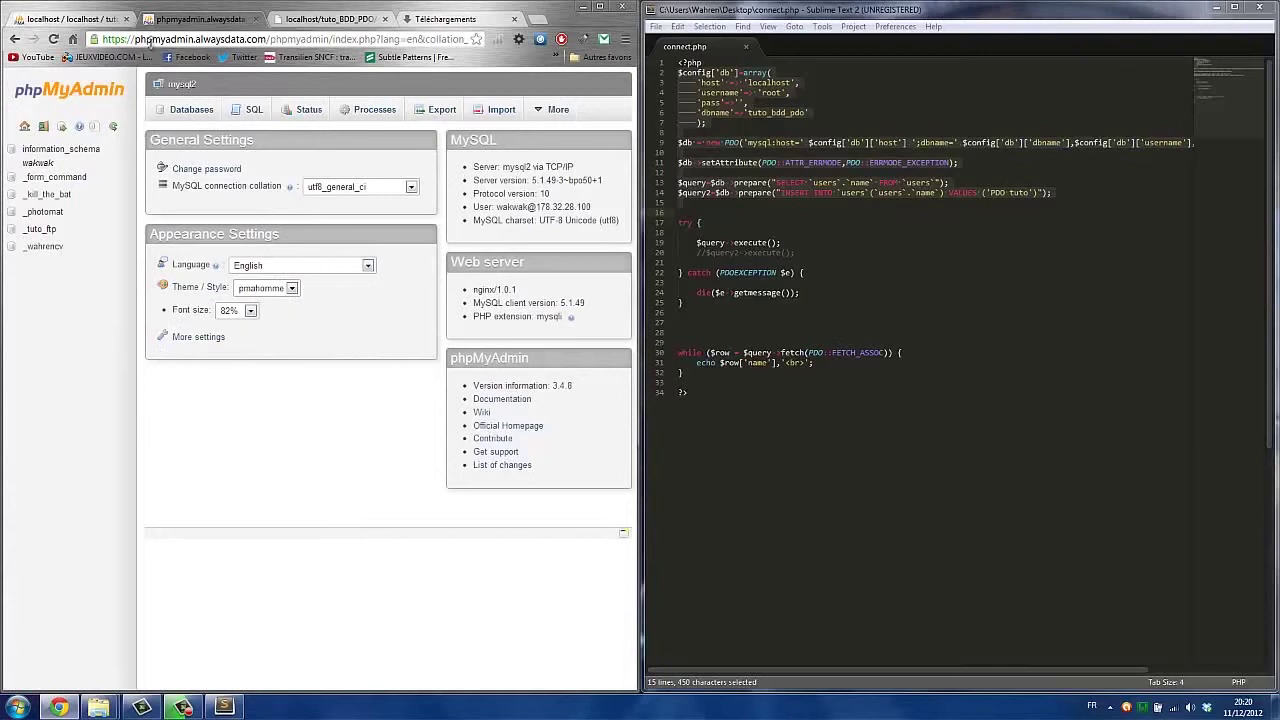
{"action": "left_click_drag", "start_coordinate": [201, 39], "coordinate": [258, 39]}
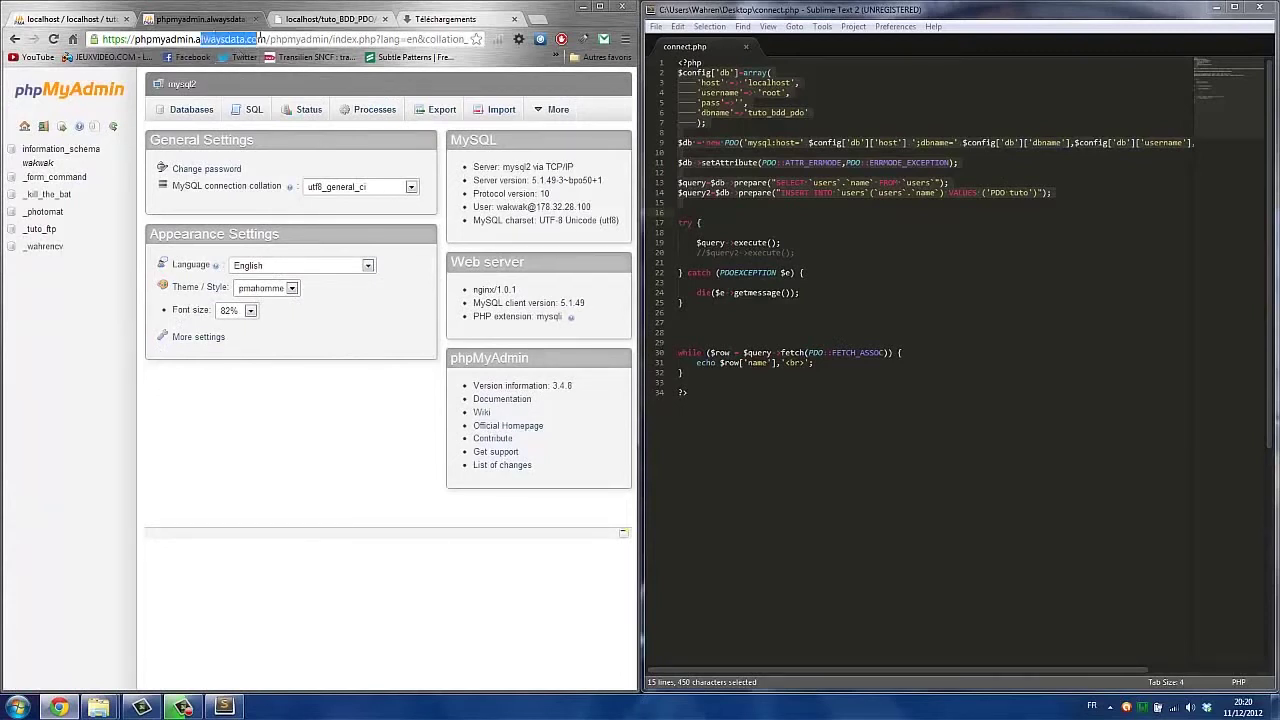
{"action": "left_click", "coordinate": [53, 384]}
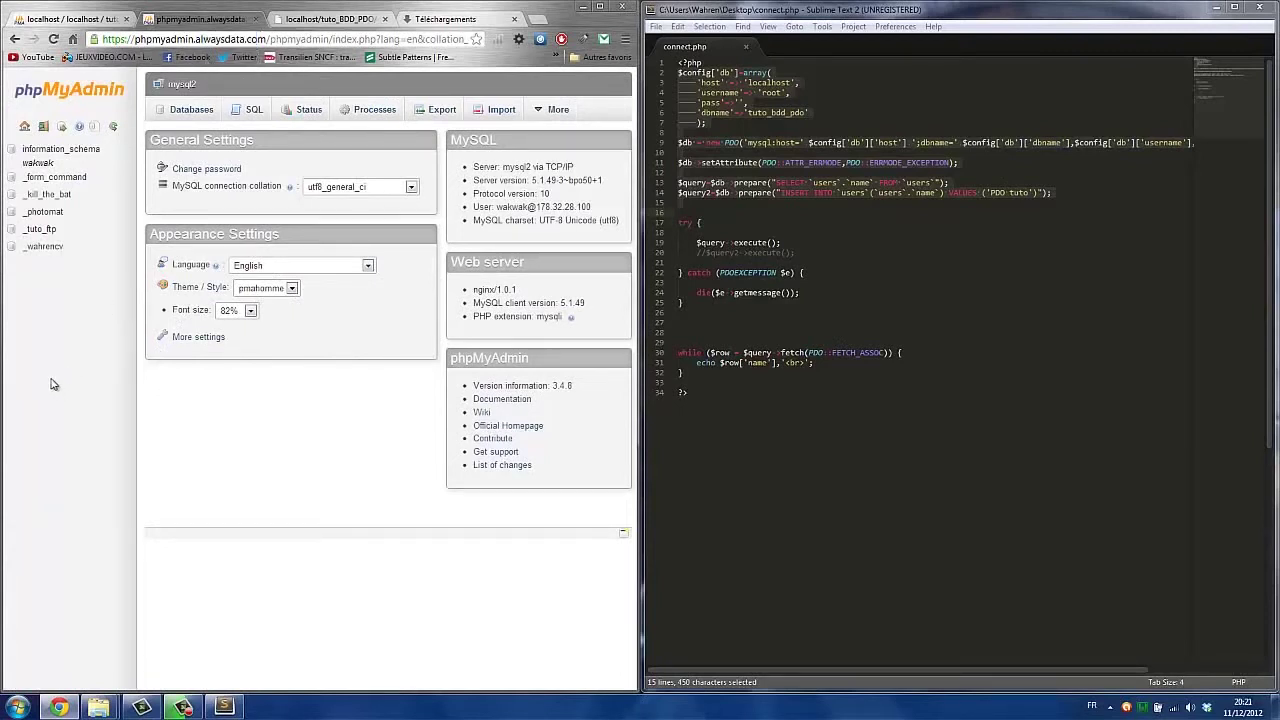
Import the downloaded tuto_bdd_pdo.sql file into the wakwak_tuto_ftp database
{"action": "left_click", "coordinate": [42, 229]}
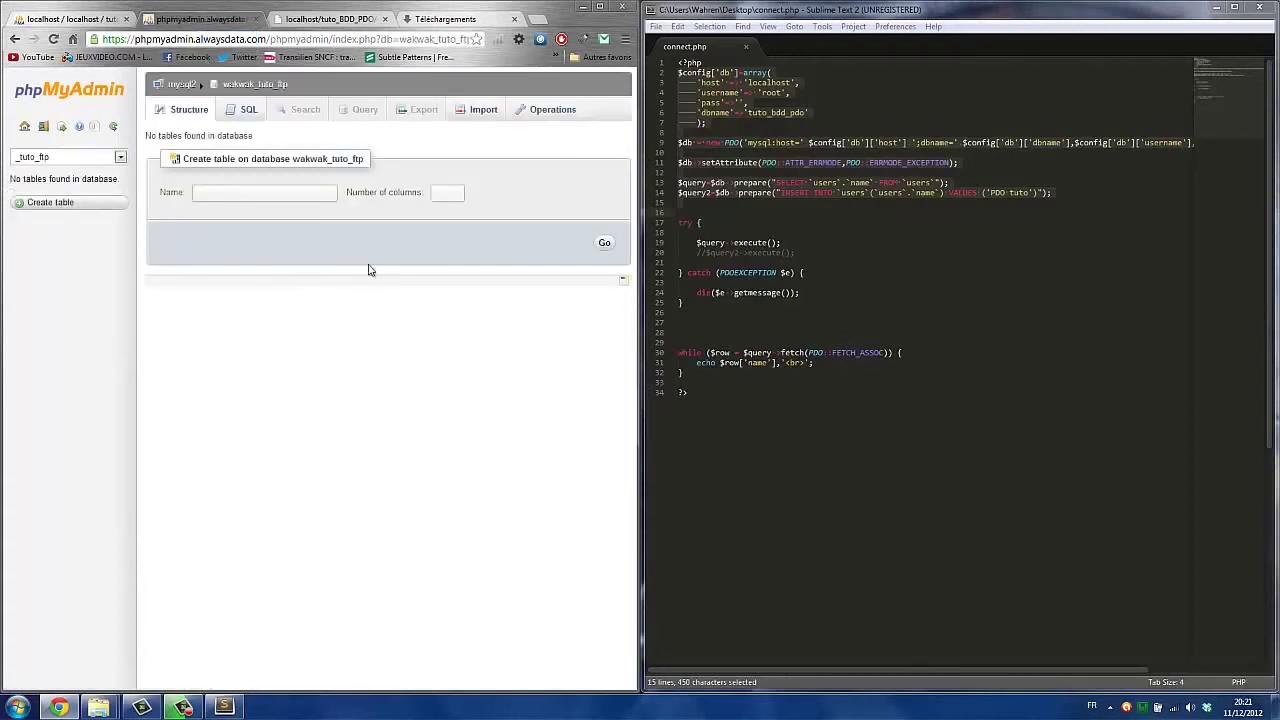
{"action": "left_click", "coordinate": [465, 110]}
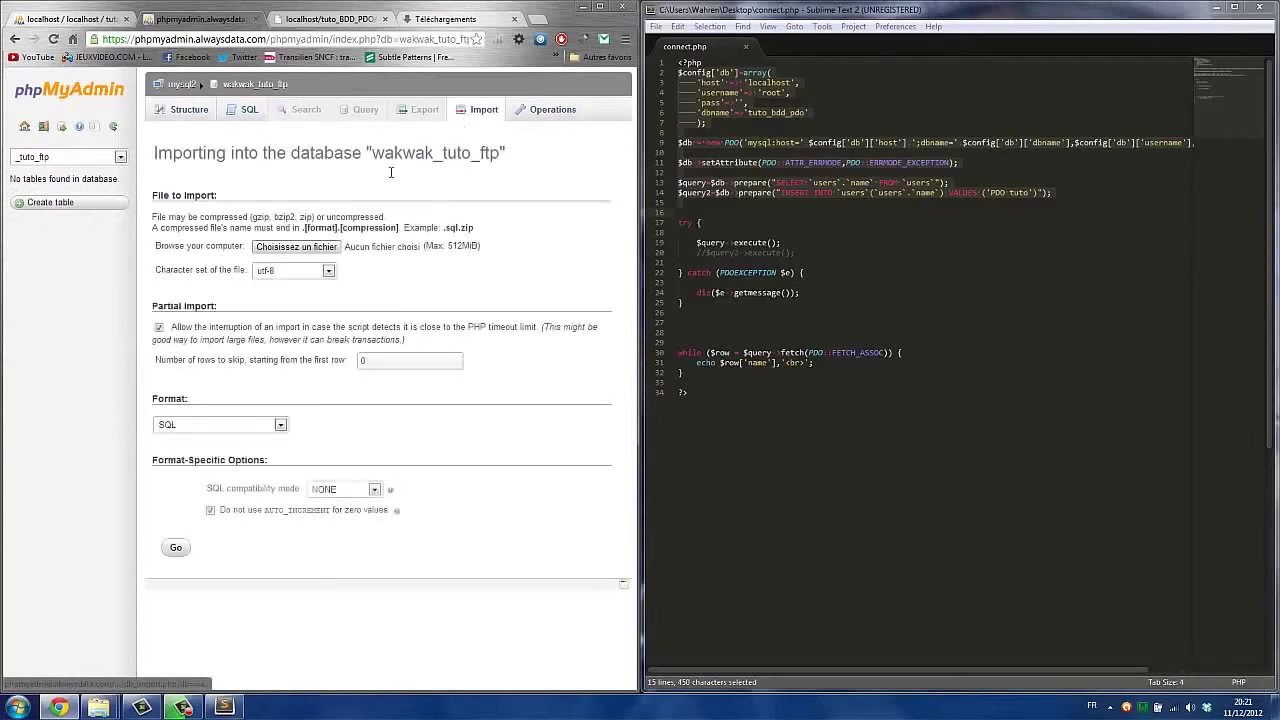
{"action": "left_click", "coordinate": [277, 250]}
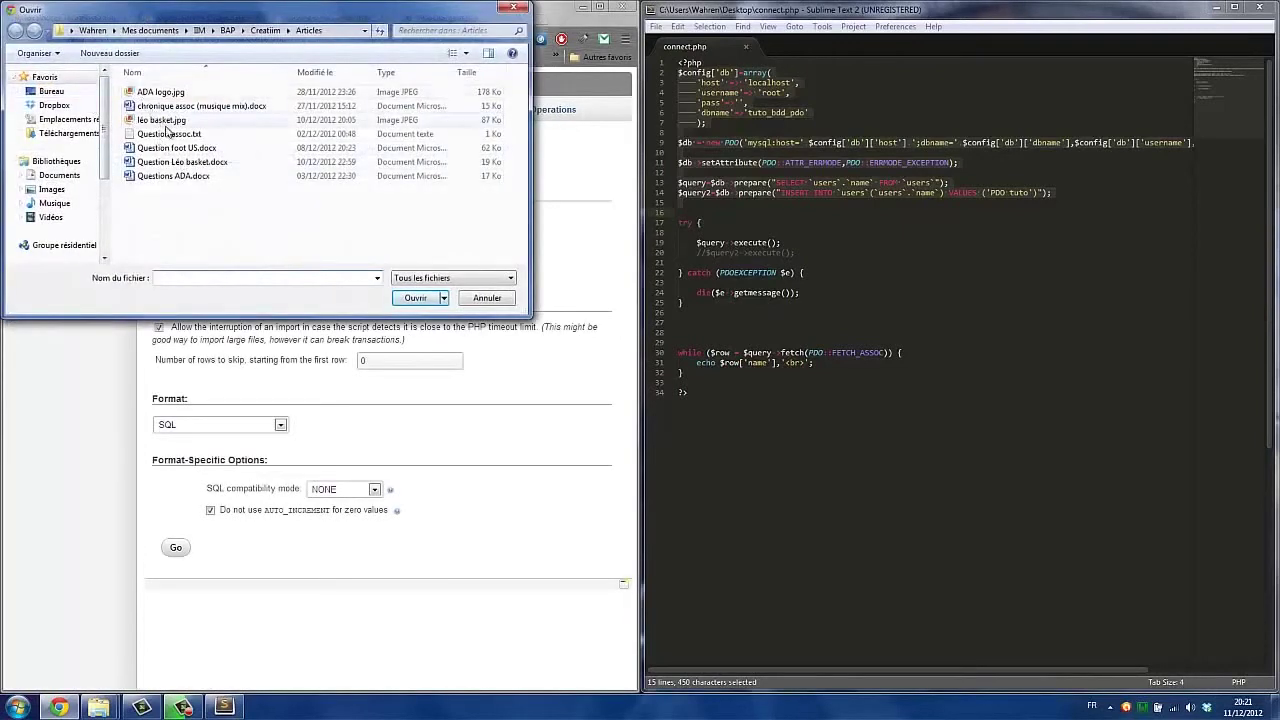
{"action": "left_click", "coordinate": [67, 134]}
{"action": "double_click", "coordinate": [155, 105]}
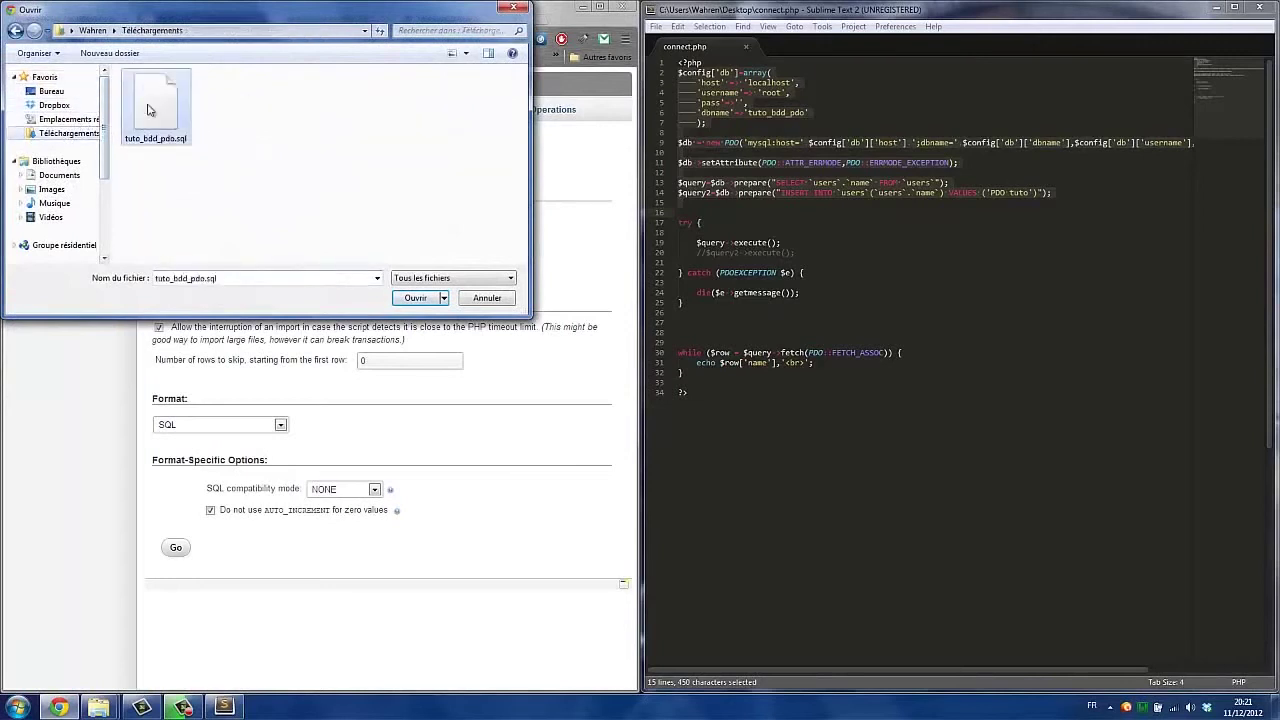
{"action": "left_click", "coordinate": [175, 547]}
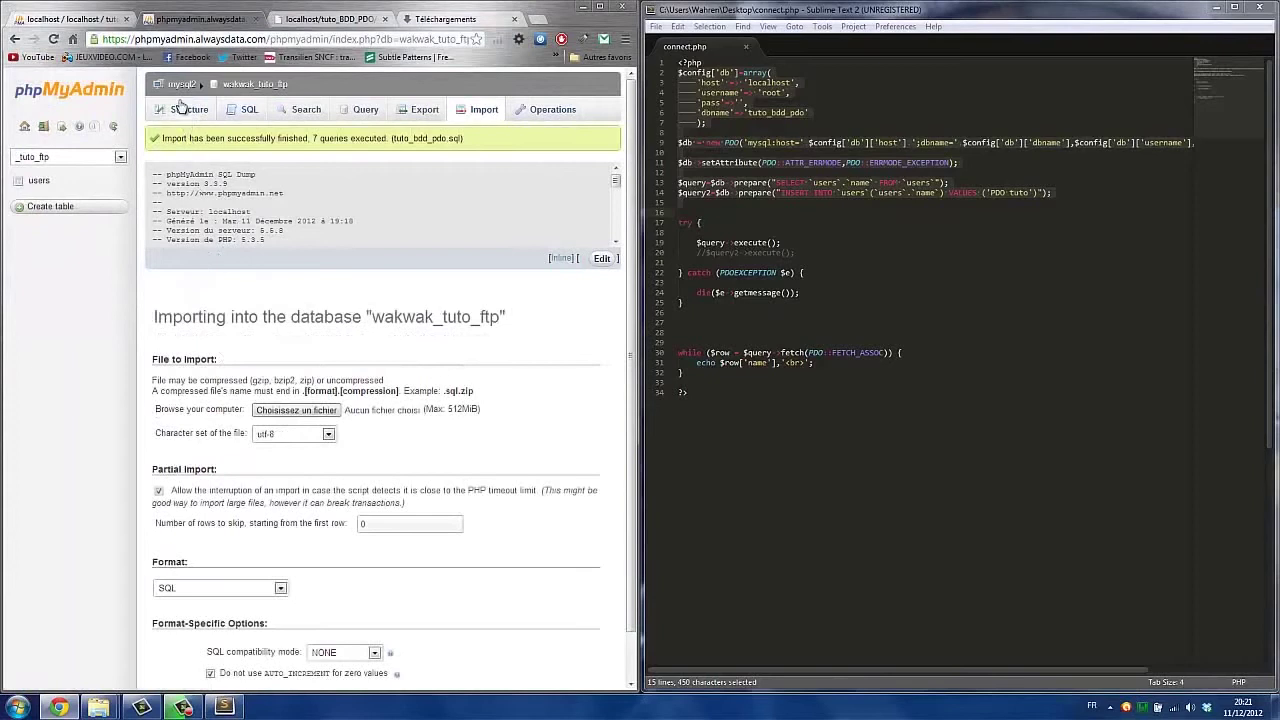
Browse the rows of the imported users table in the wakwak_tuto_ftp database
{"action": "left_click", "coordinate": [182, 111]}
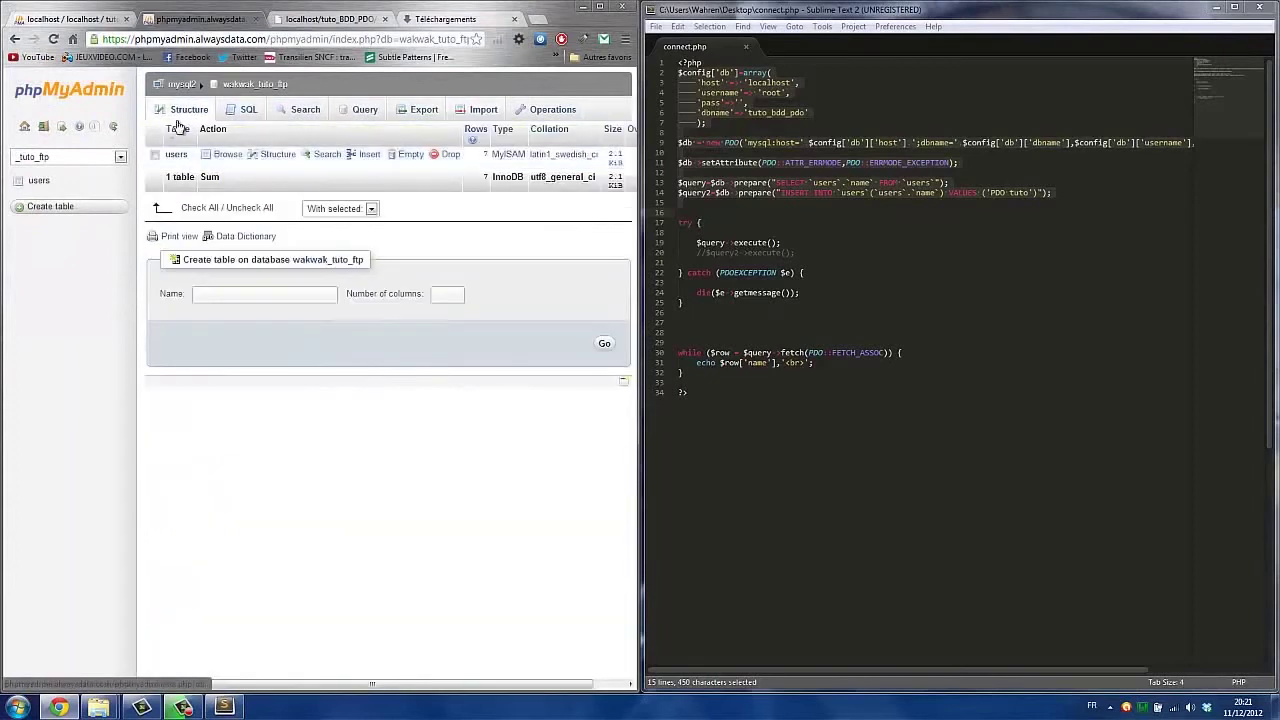
{"action": "left_click", "coordinate": [220, 155]}
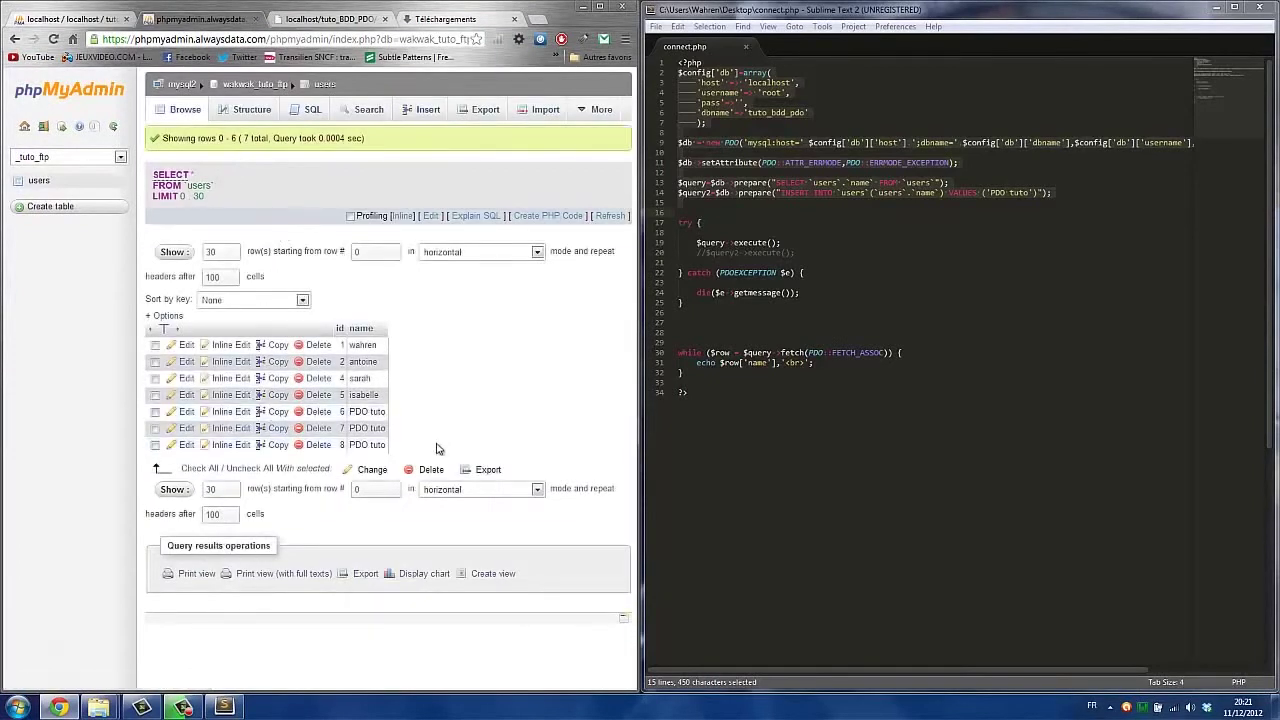
{"action": "left_click_drag", "start_coordinate": [437, 447], "coordinate": [420, 376]}
{"action": "left_click", "coordinate": [418, 377]}
{"action": "left_click", "coordinate": [760, 438]}
{"action": "key", "text": "ctrl+a"}
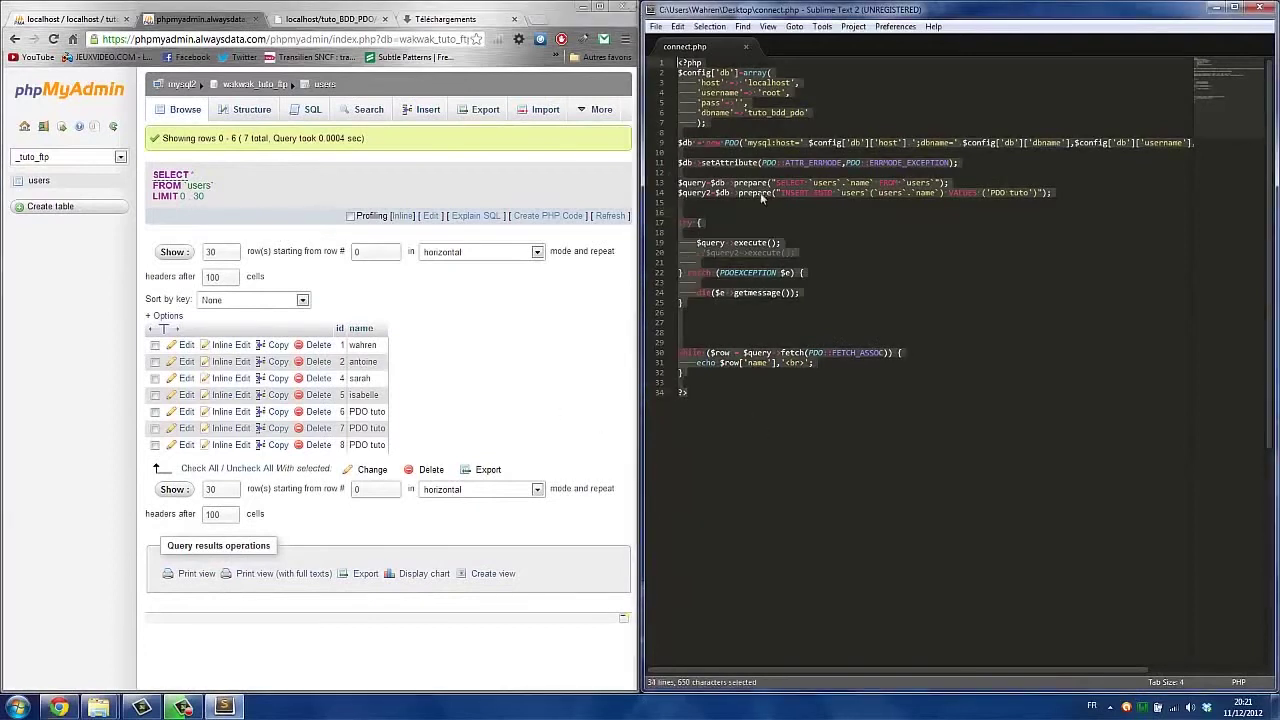
{"action": "left_click", "coordinate": [869, 240]}
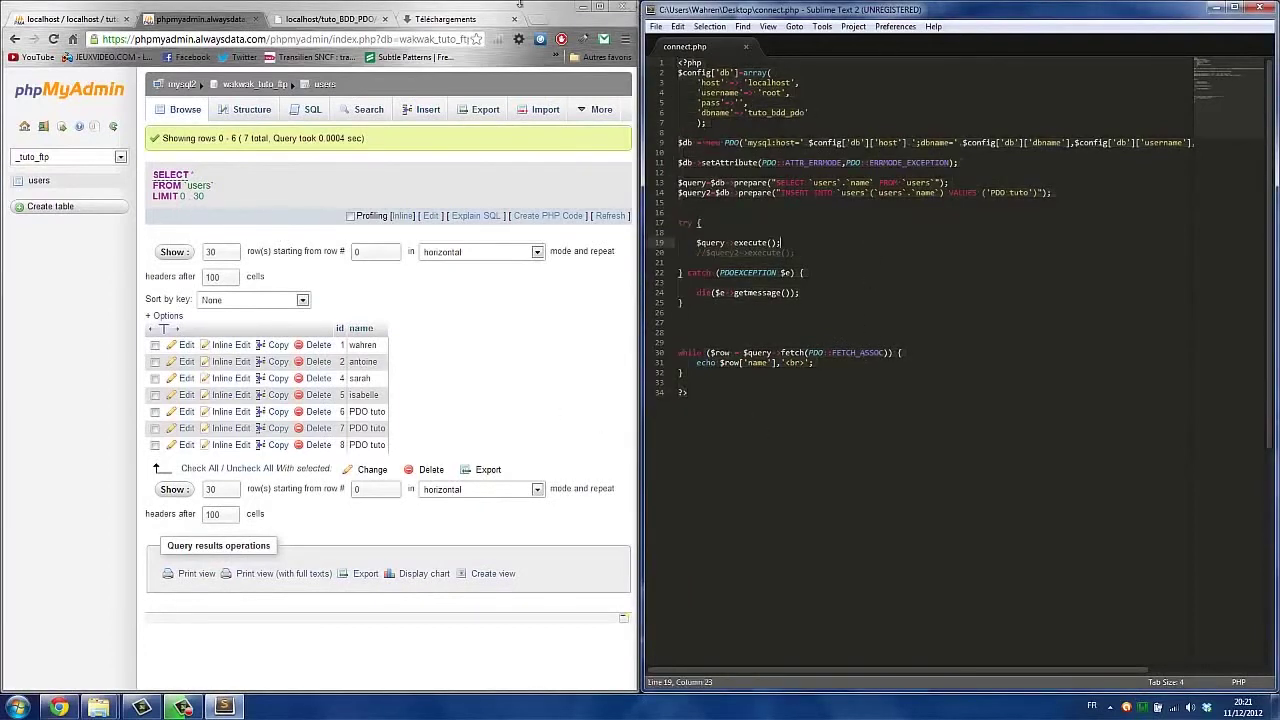
Switch to FileZilla and connect to ftp.alwaysdata.com as wakwak with the account password, docking the window beside the code editor
{"action": "left_click", "coordinate": [584, 9]}
{"action": "mouse_move", "coordinate": [3, 305]}
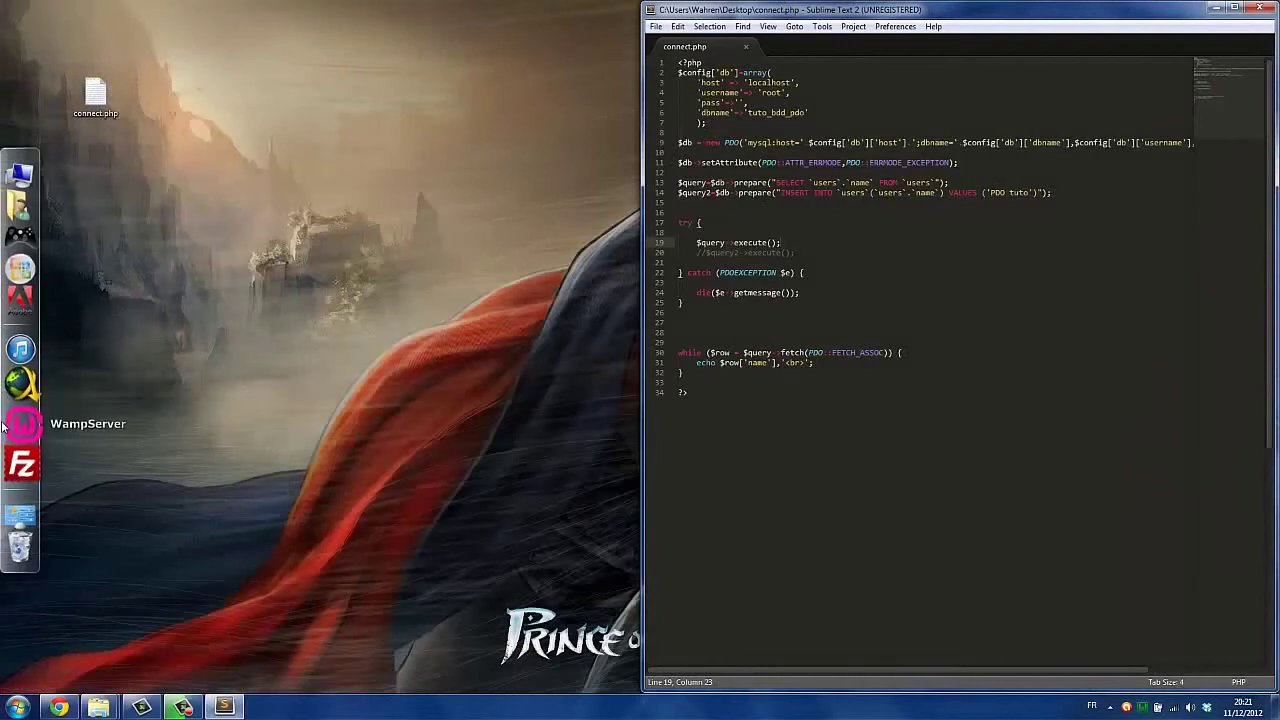
{"action": "left_click", "coordinate": [13, 460]}
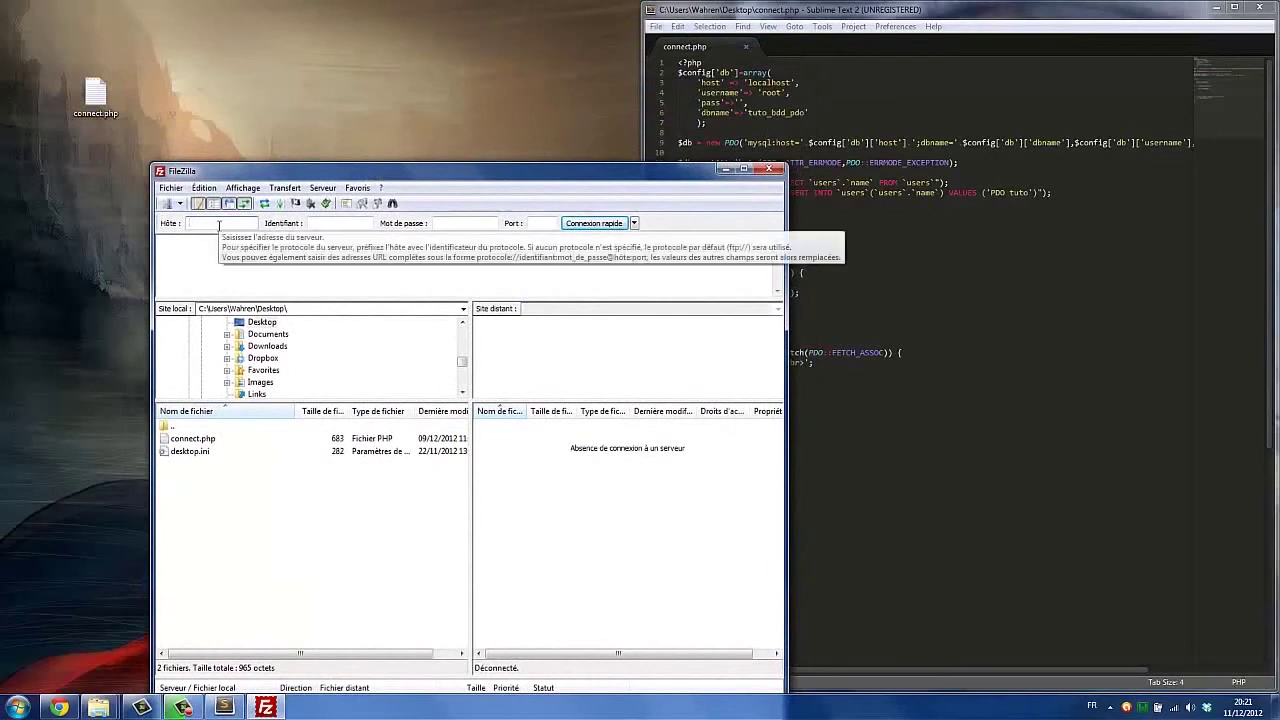
{"action": "type", "text": ".a"}
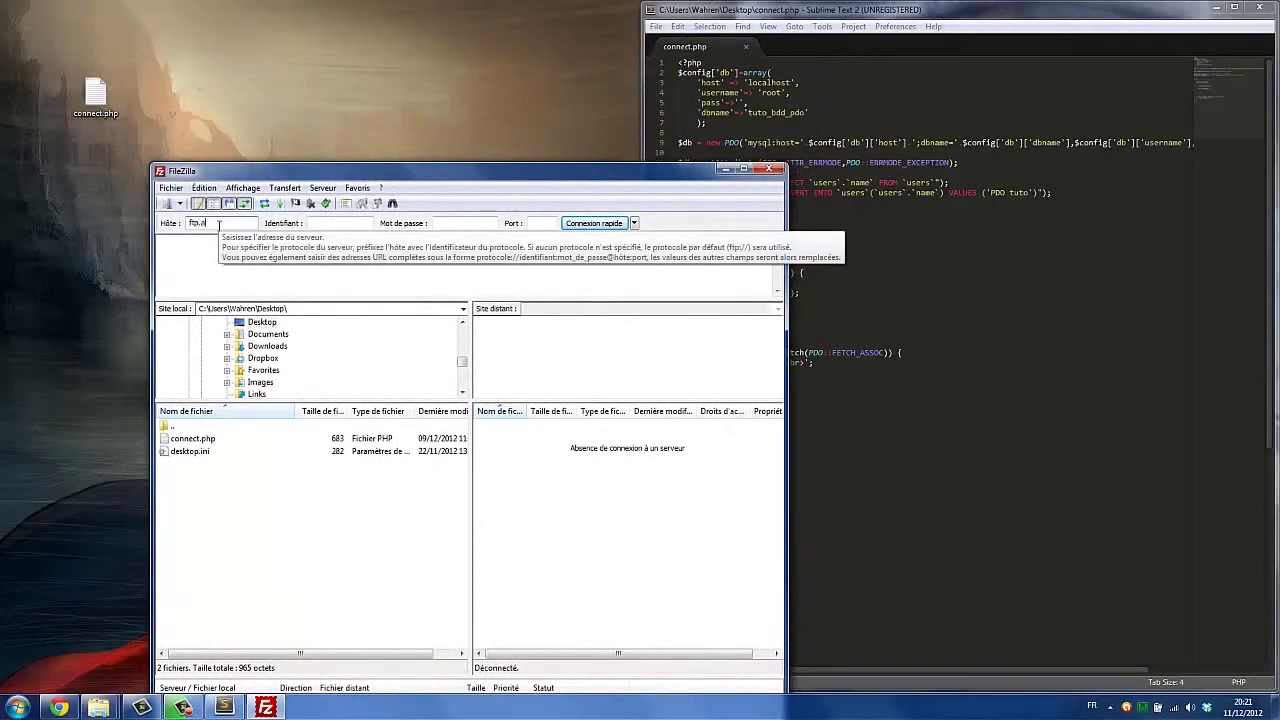
{"action": "type", "text": "lwaysdata.com"}
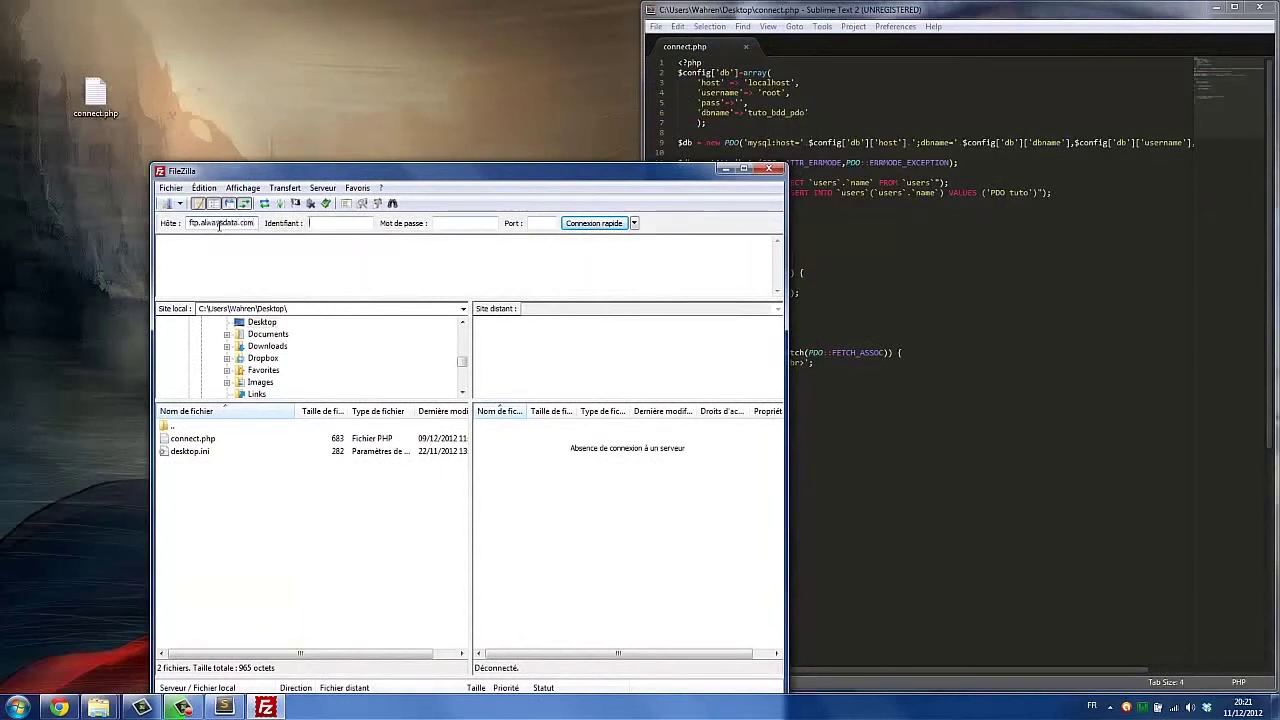
{"action": "type", "text": "wakwak"}
{"action": "key", "text": "Tab"}
{"action": "type", "text": "**********"}
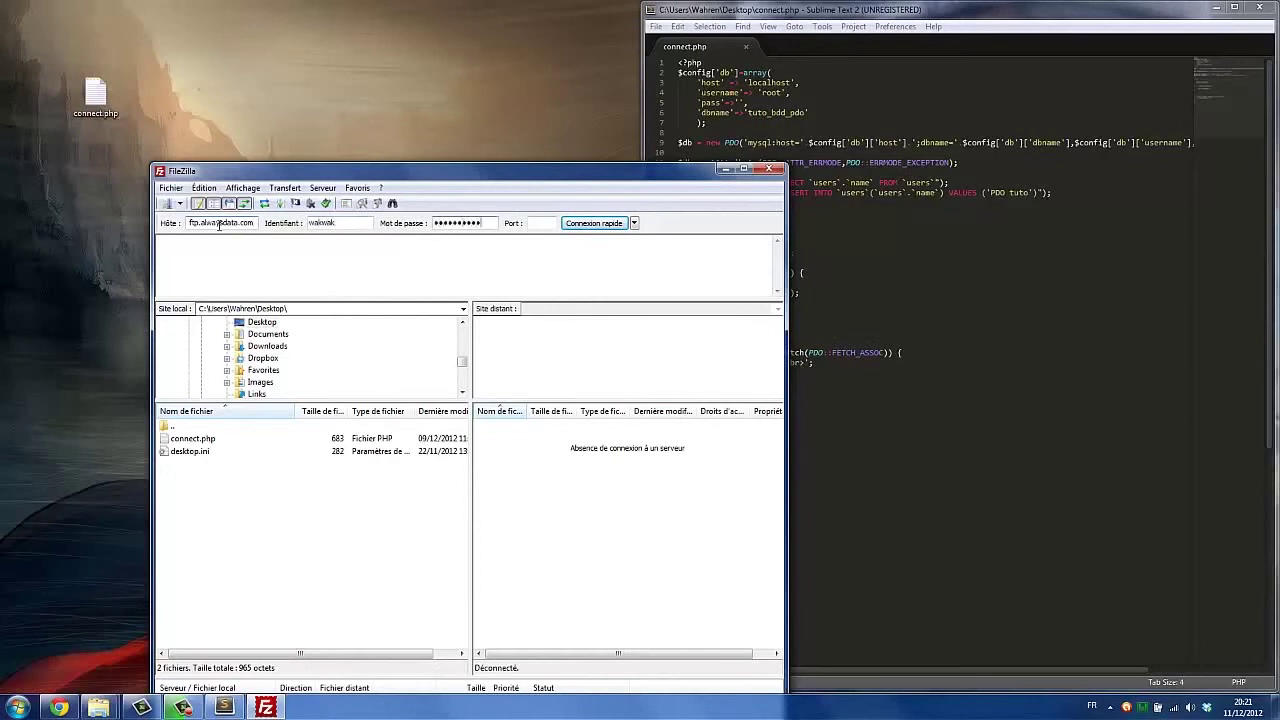
{"action": "key", "text": "shift+Tab"}
{"action": "key", "text": "Tab"}
{"action": "left_click", "coordinate": [592, 223]}
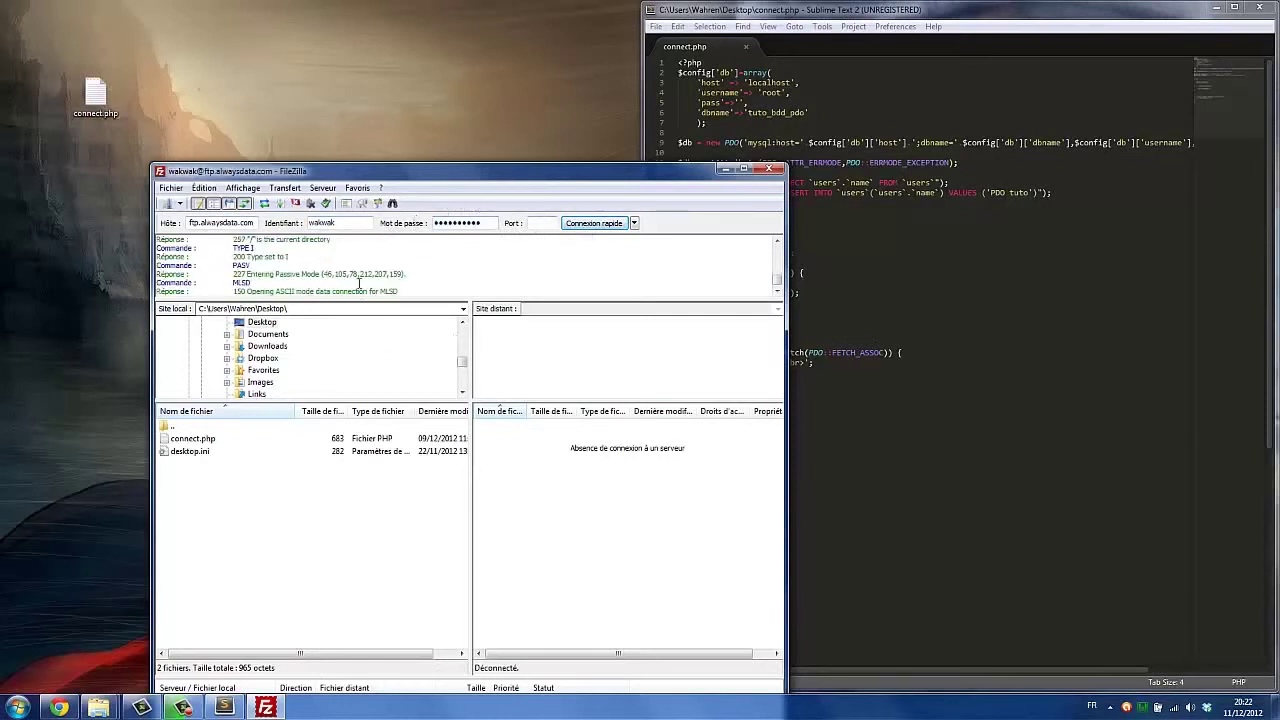
{"action": "left_click_drag", "start_coordinate": [466, 176], "coordinate": [1, 161]}
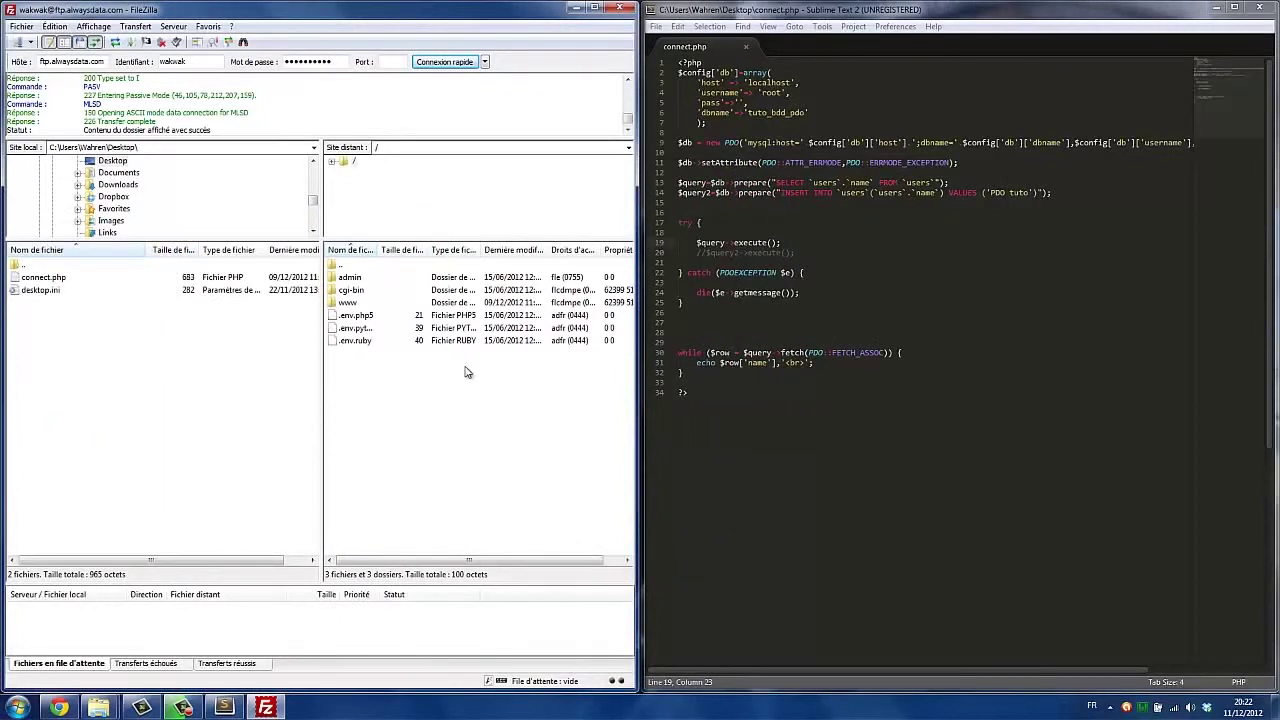
Open the remote www folder and delete the existing connect.php from it
{"action": "double_click", "coordinate": [390, 306]}
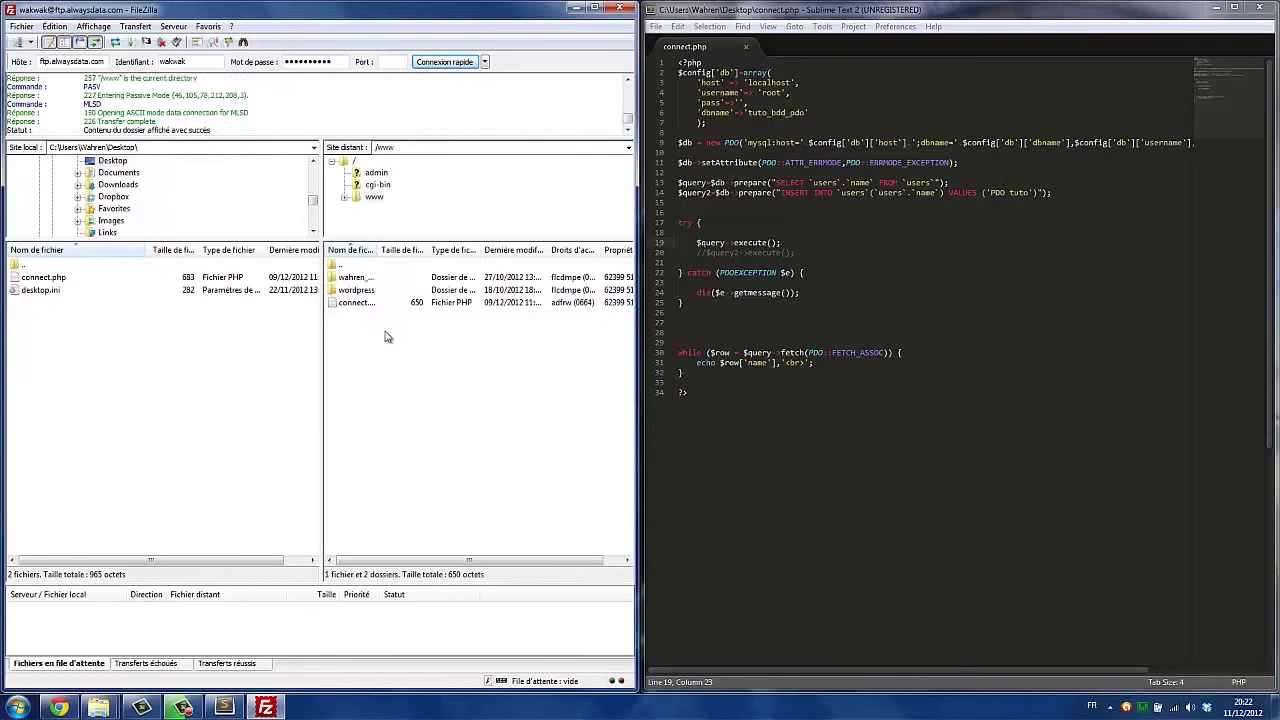
{"action": "left_click", "coordinate": [365, 310]}
{"action": "key", "text": "Delete"}
{"action": "key", "text": "Return"}
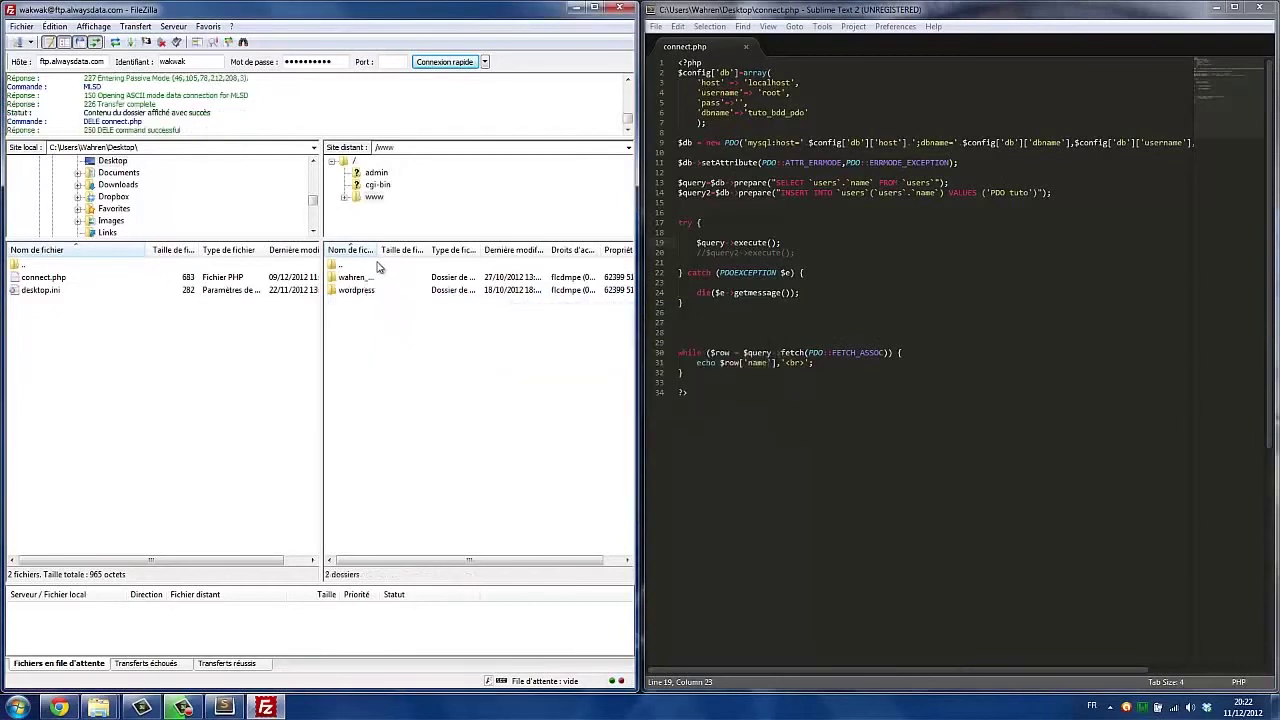
Upload connect.php from the local Desktop to the remote www folder and widen the remote file name column
{"action": "left_click", "coordinate": [45, 280]}
{"action": "left_click_drag", "start_coordinate": [45, 280], "coordinate": [397, 400]}
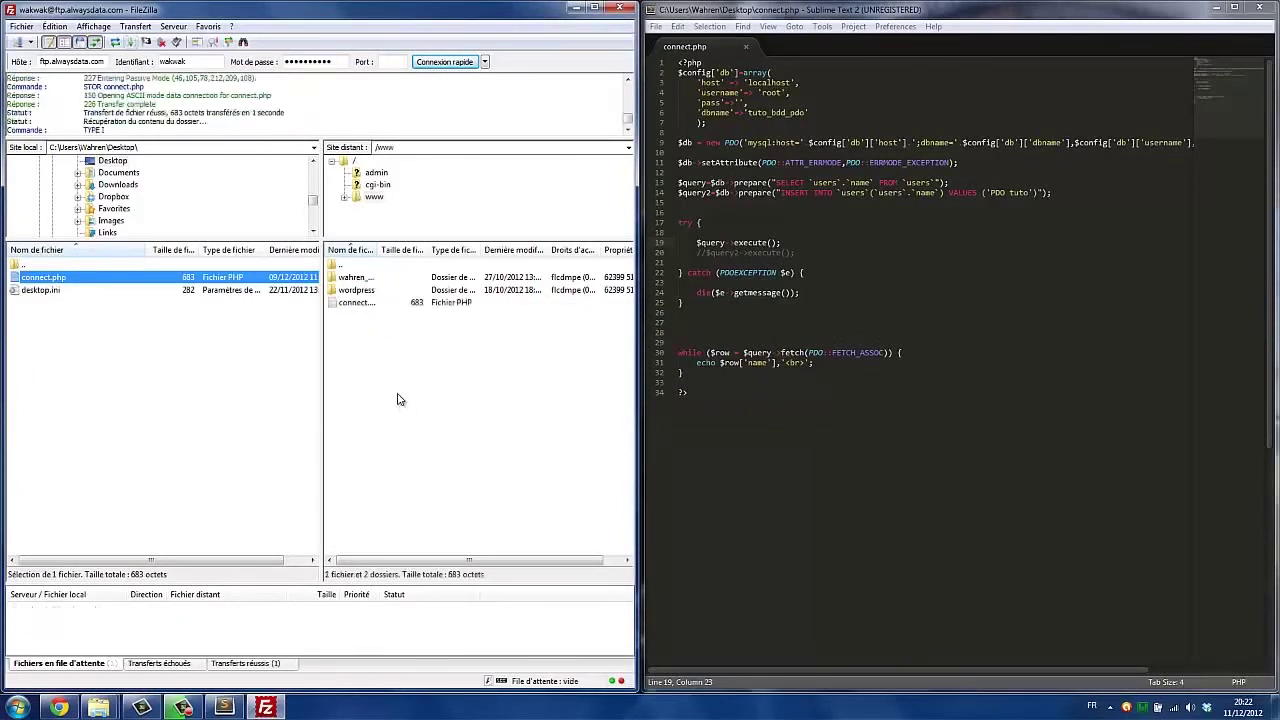
{"action": "left_click", "coordinate": [380, 305]}
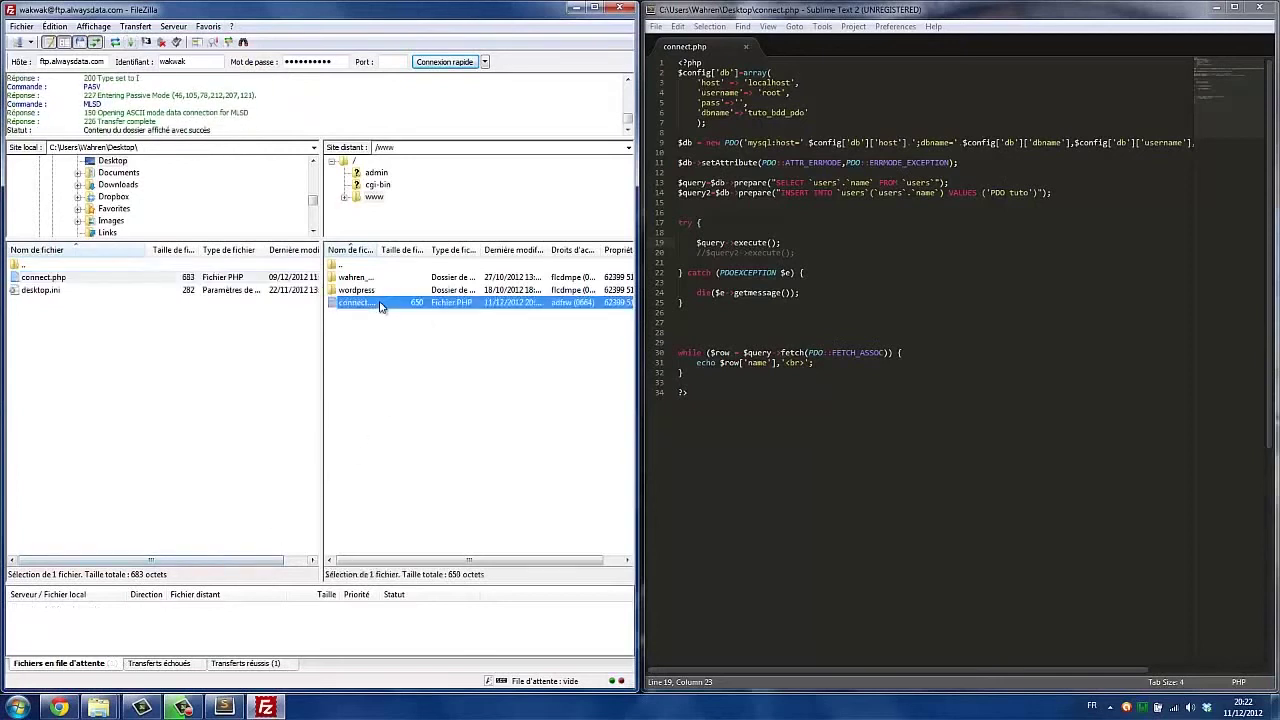
{"action": "left_click_drag", "start_coordinate": [379, 249], "coordinate": [421, 249]}
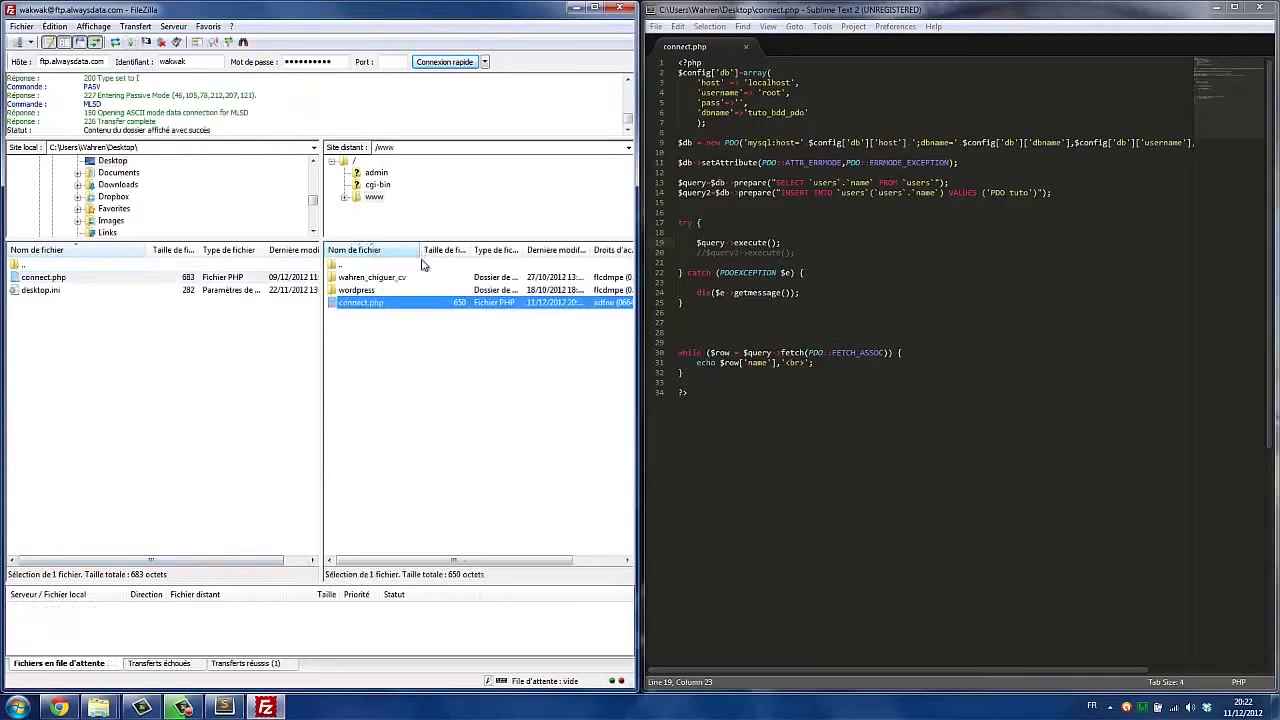
{"action": "right_click", "coordinate": [417, 318]}
{"action": "left_click", "coordinate": [391, 323]}
{"action": "left_click", "coordinate": [391, 323]}
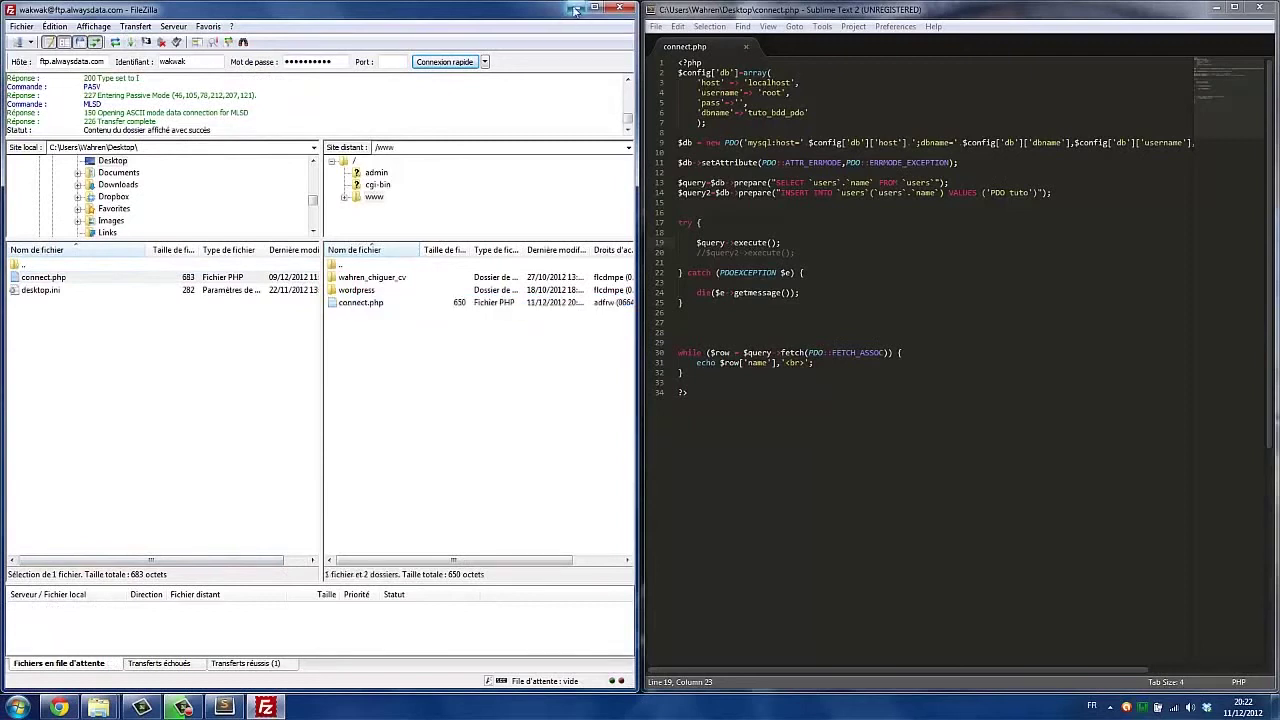
Switch to Chrome, go to wakwak.alwaysdata.net and open connect.php to test the uploaded page
{"action": "left_click", "coordinate": [575, 8]}
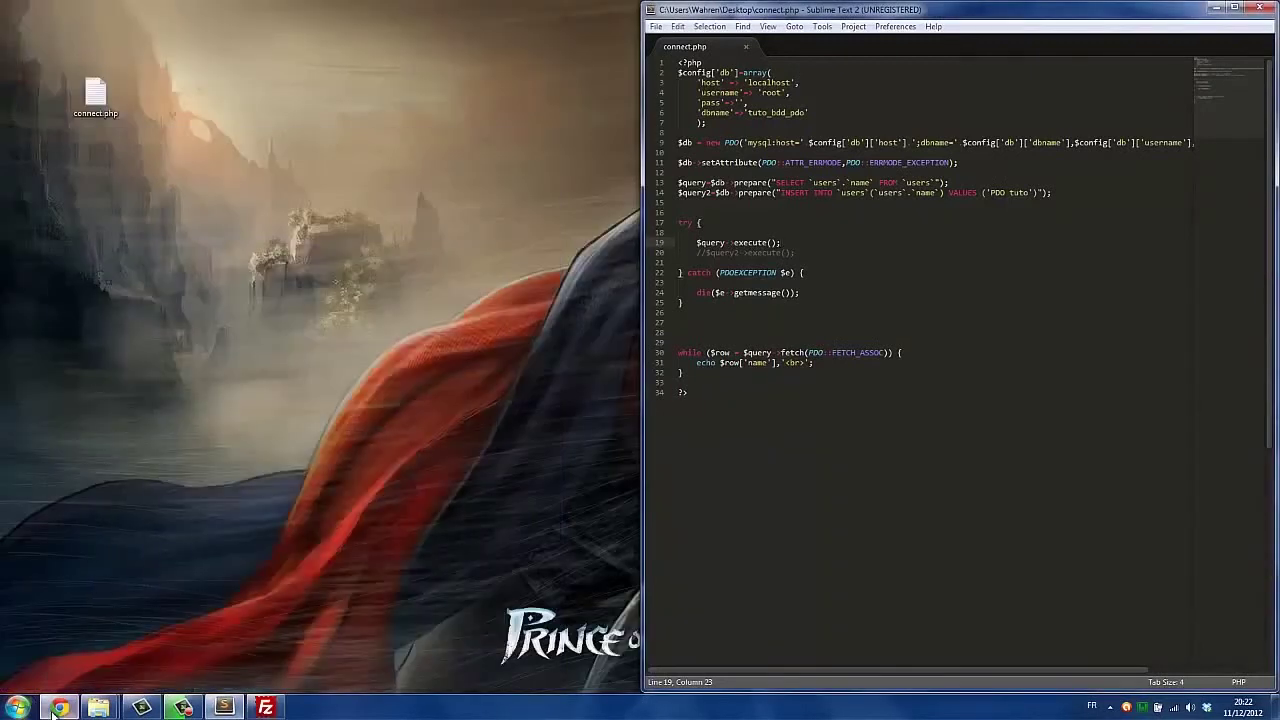
{"action": "left_click", "coordinate": [59, 707]}
{"action": "left_click", "coordinate": [430, 19]}
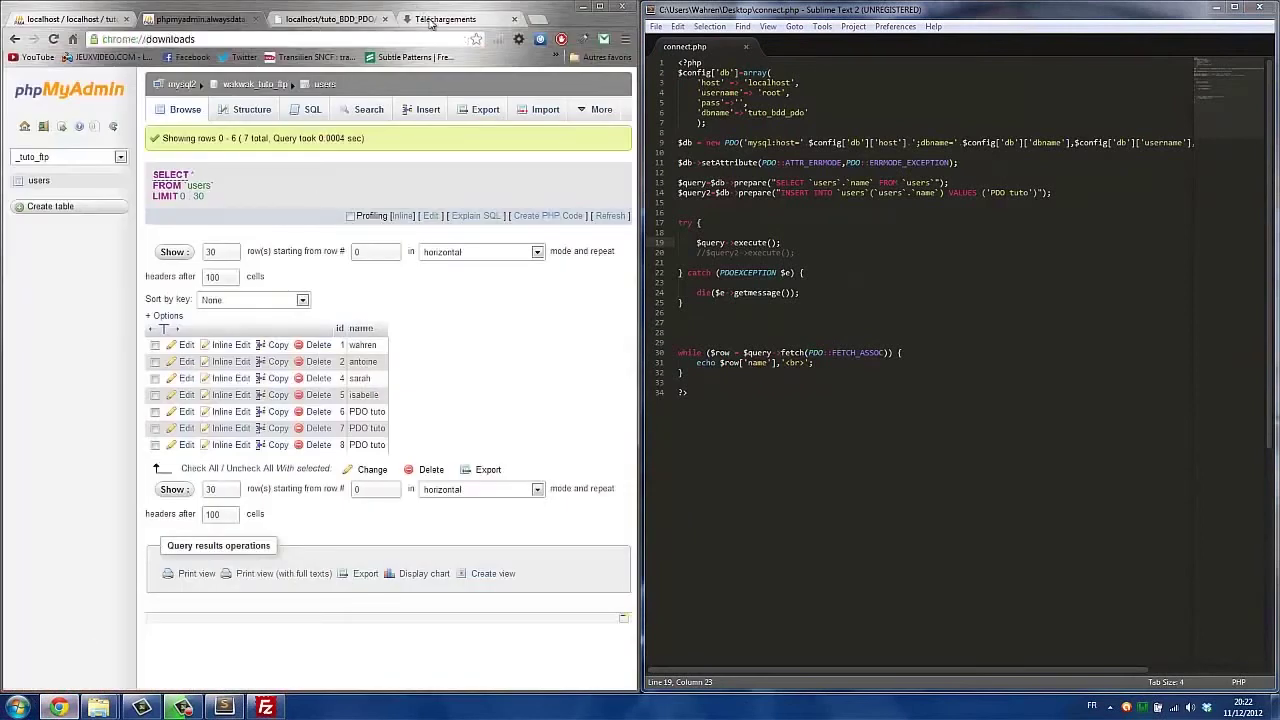
{"action": "key", "text": "ctrl+l"}
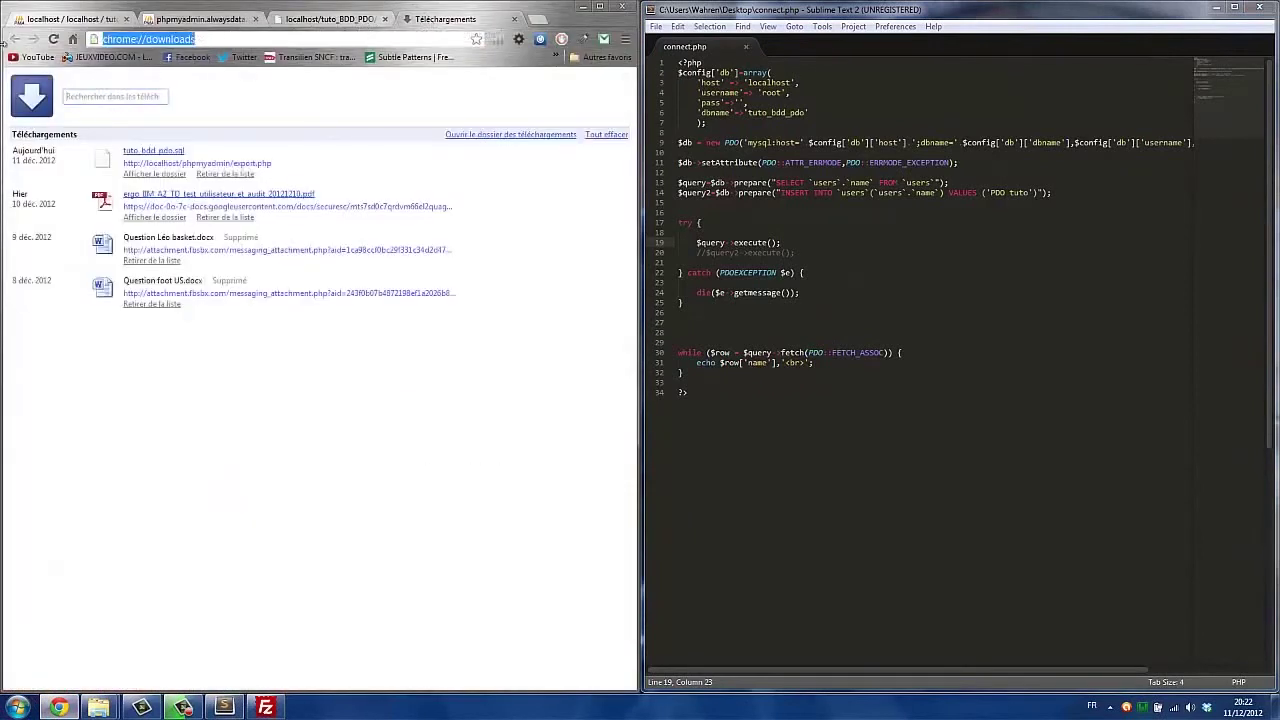
{"action": "type", "text": "wakwak"}
{"action": "key", "text": "Return"}
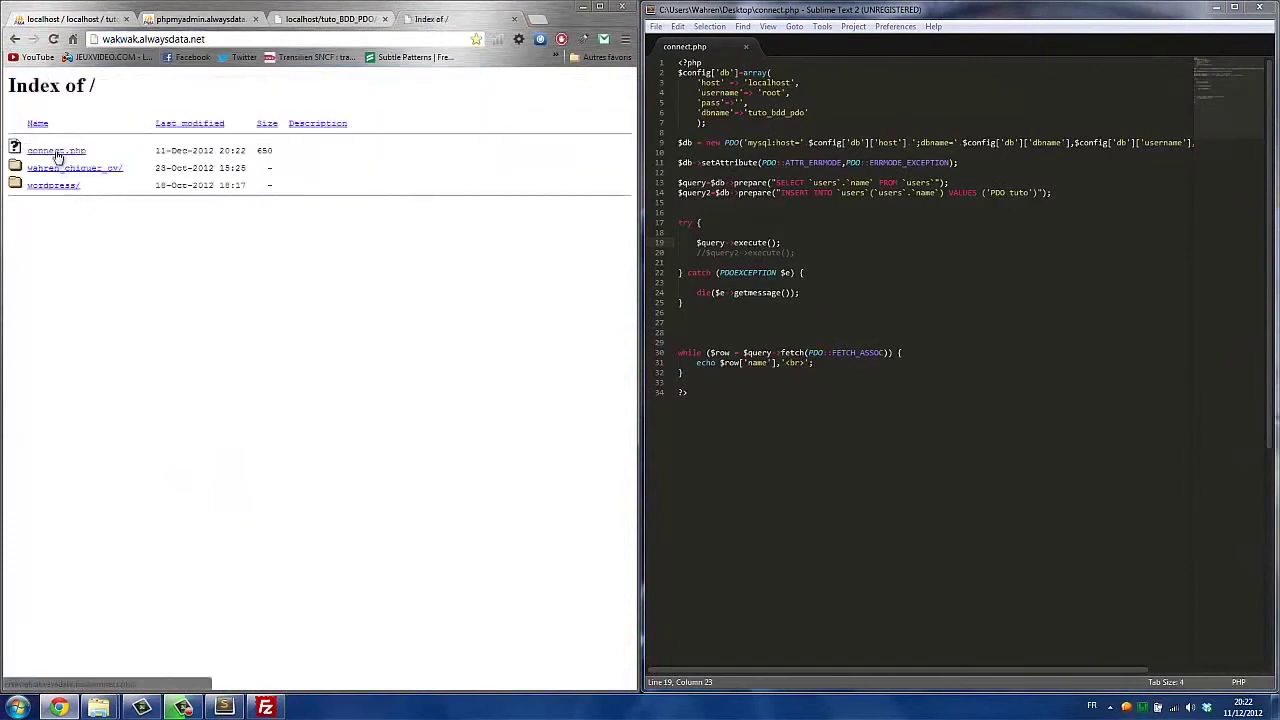
{"action": "left_click", "coordinate": [73, 152]}
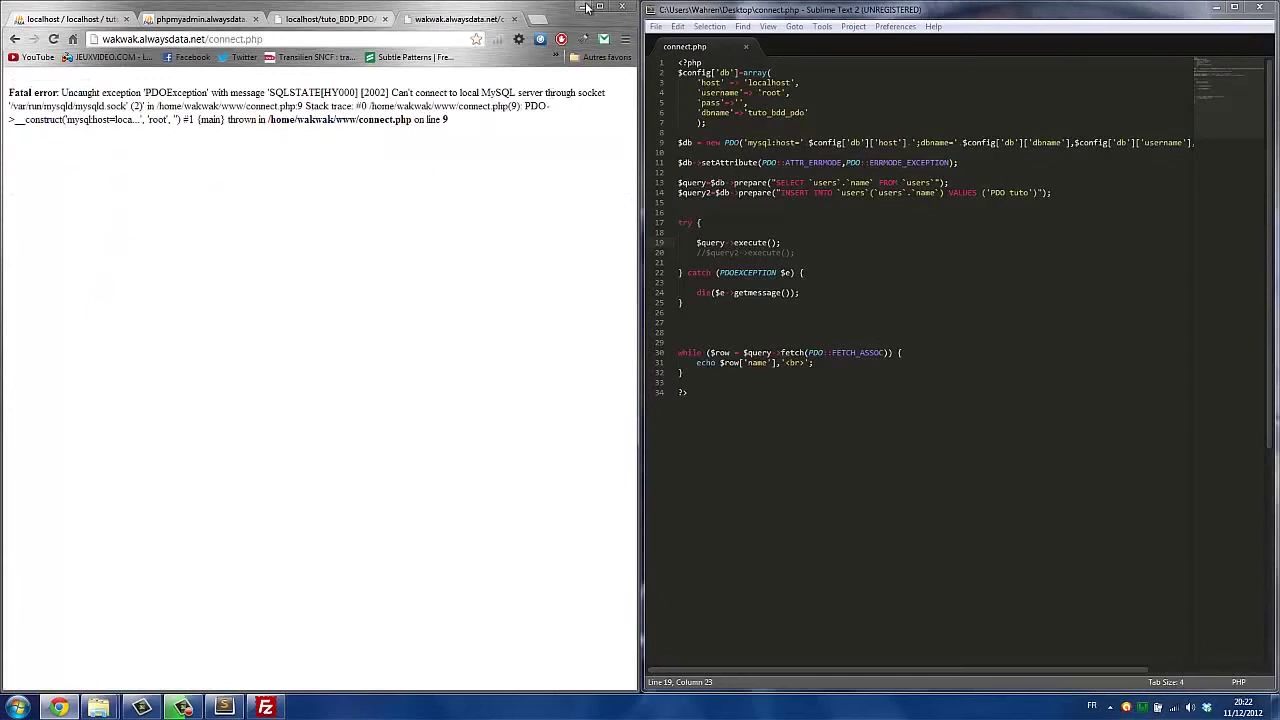
Return to FileZilla and open the remote connect.php for editing in Sublime Text, keeping the two windows side by side
{"action": "left_click_drag", "start_coordinate": [817, 112], "coordinate": [680, 82]}
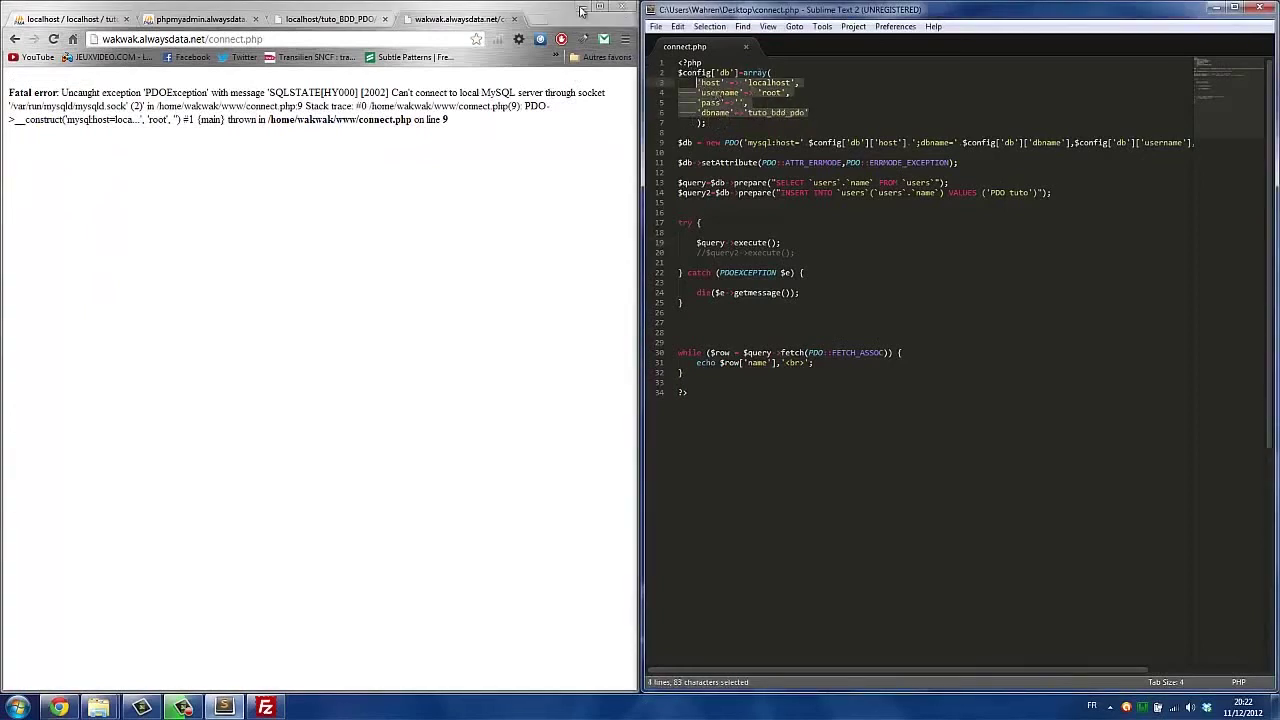
{"action": "left_click", "coordinate": [582, 10]}
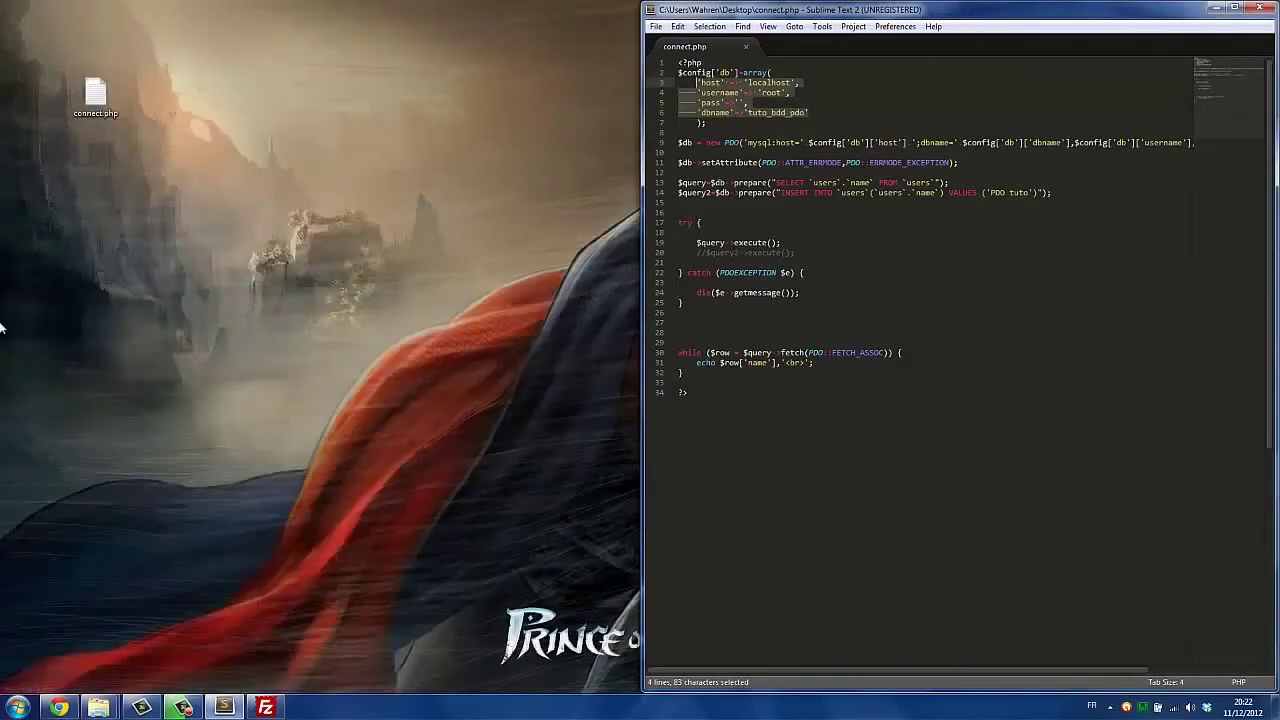
{"action": "left_click", "coordinate": [59, 707]}
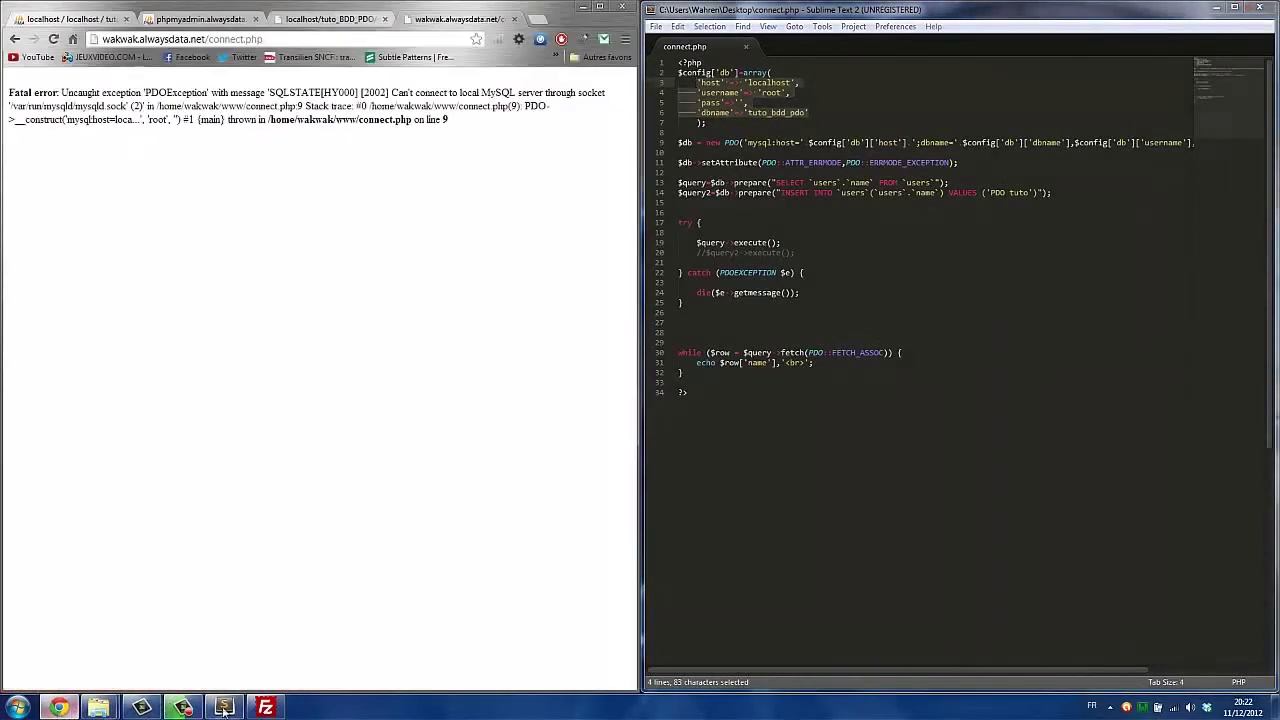
{"action": "left_click", "coordinate": [265, 707]}
{"action": "left_click", "coordinate": [360, 302]}
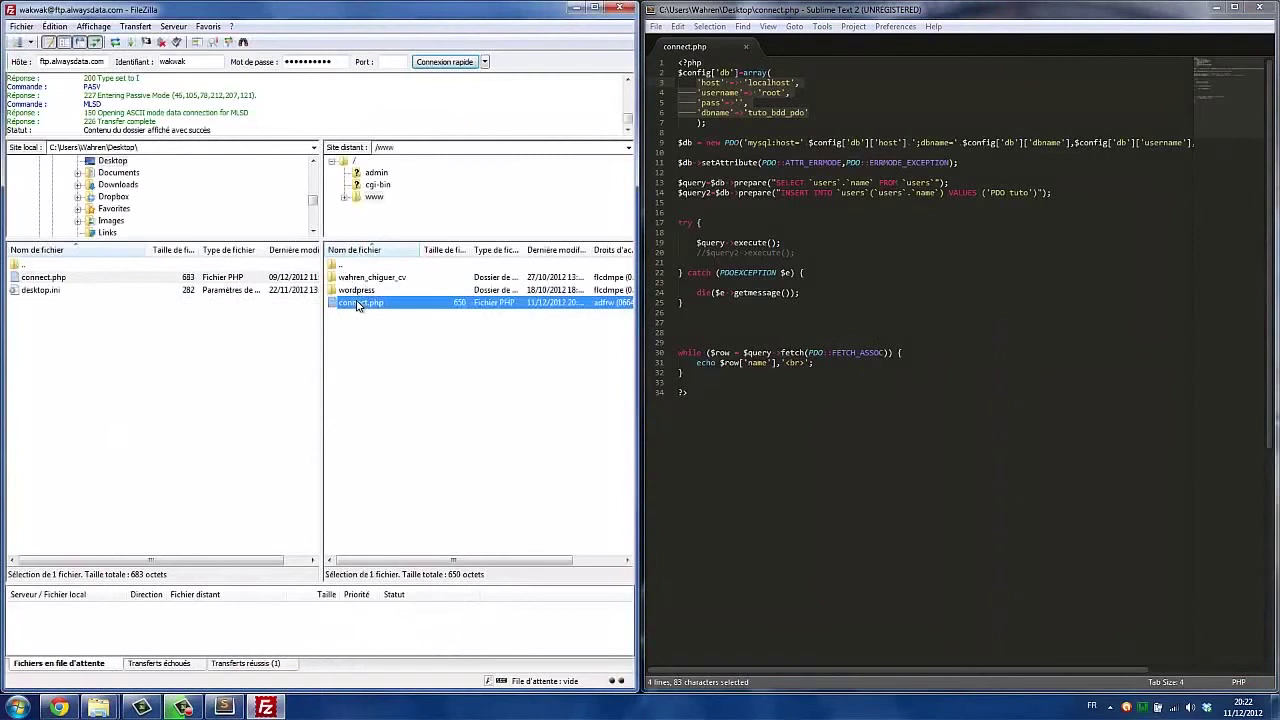
{"action": "right_click", "coordinate": [358, 302]}
{"action": "left_click", "coordinate": [401, 337]}
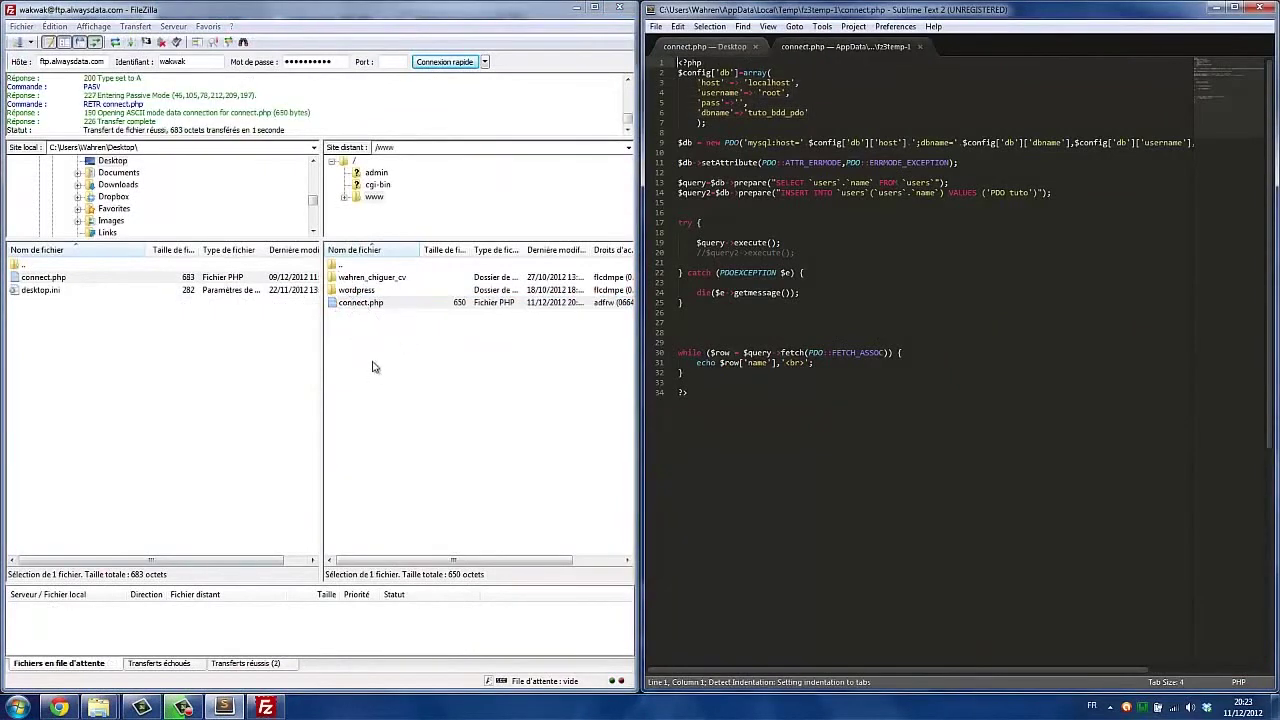
{"action": "left_click_drag", "start_coordinate": [362, 10], "coordinate": [412, 150]}
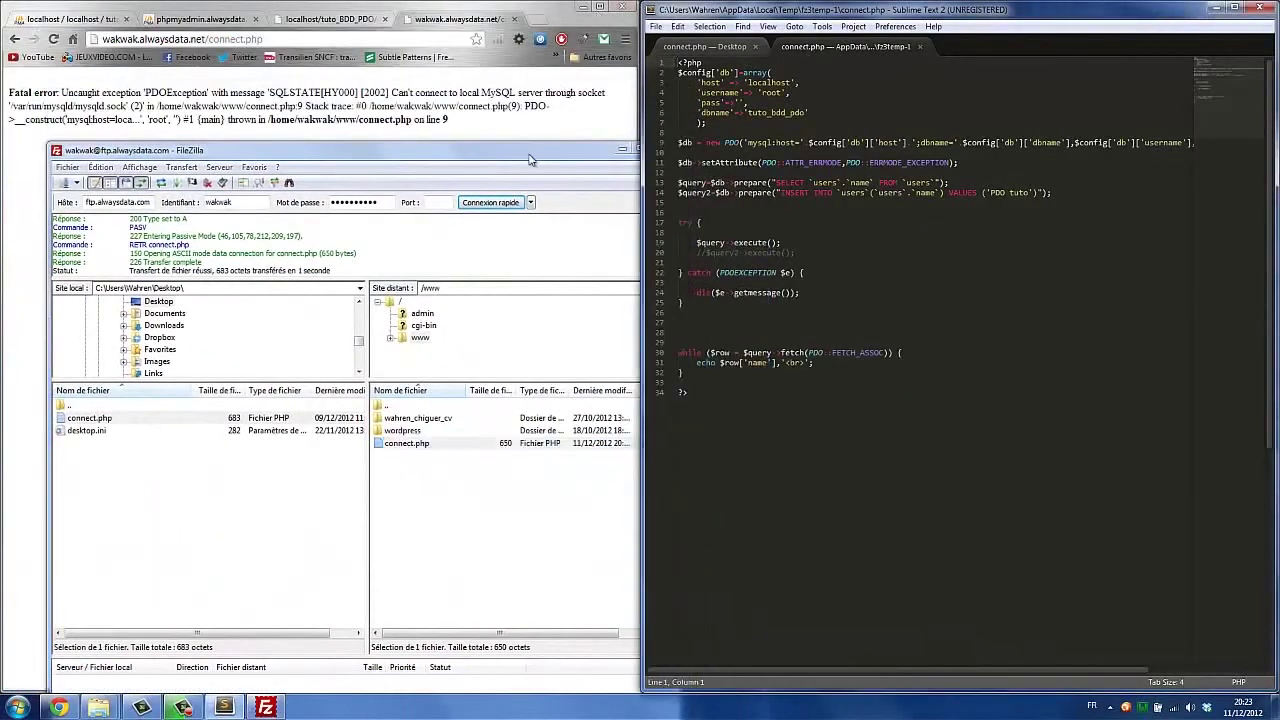
{"action": "key", "text": "super+Left"}
Compare the host value in the remote connect.php with the host part of the local page's address in Chrome
{"action": "left_click", "coordinate": [803, 257]}
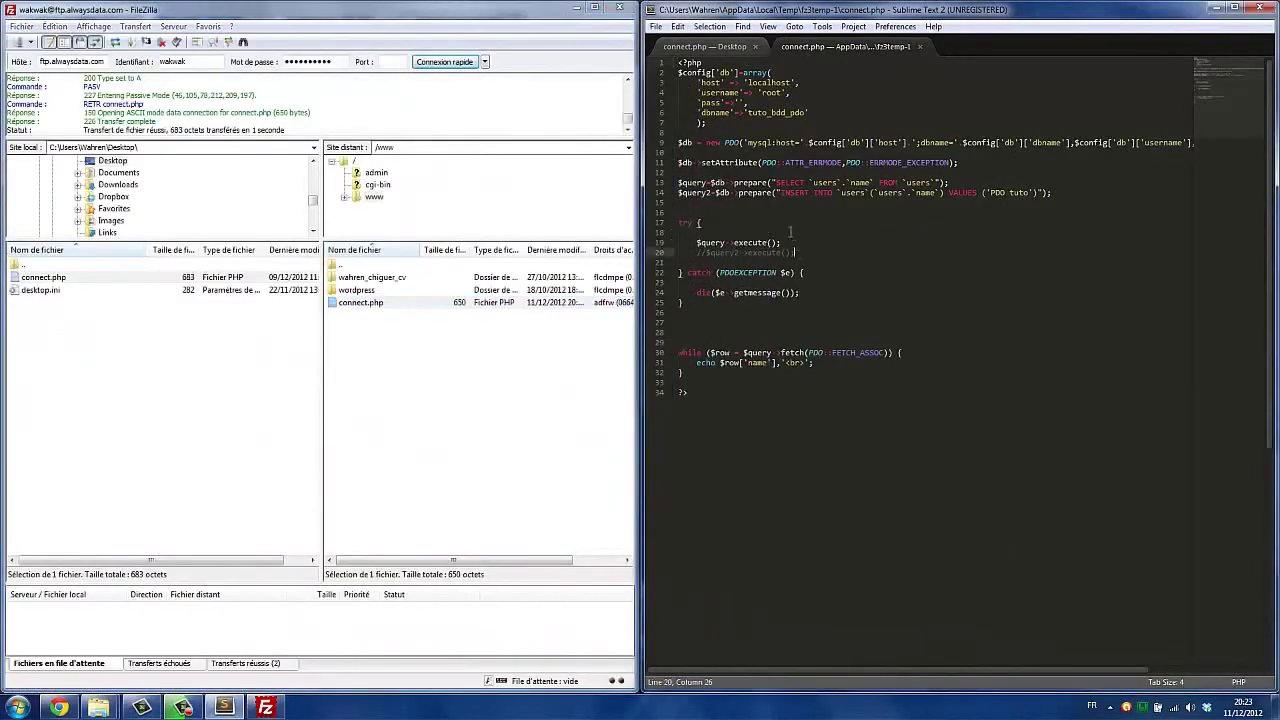
{"action": "double_click", "coordinate": [768, 82]}
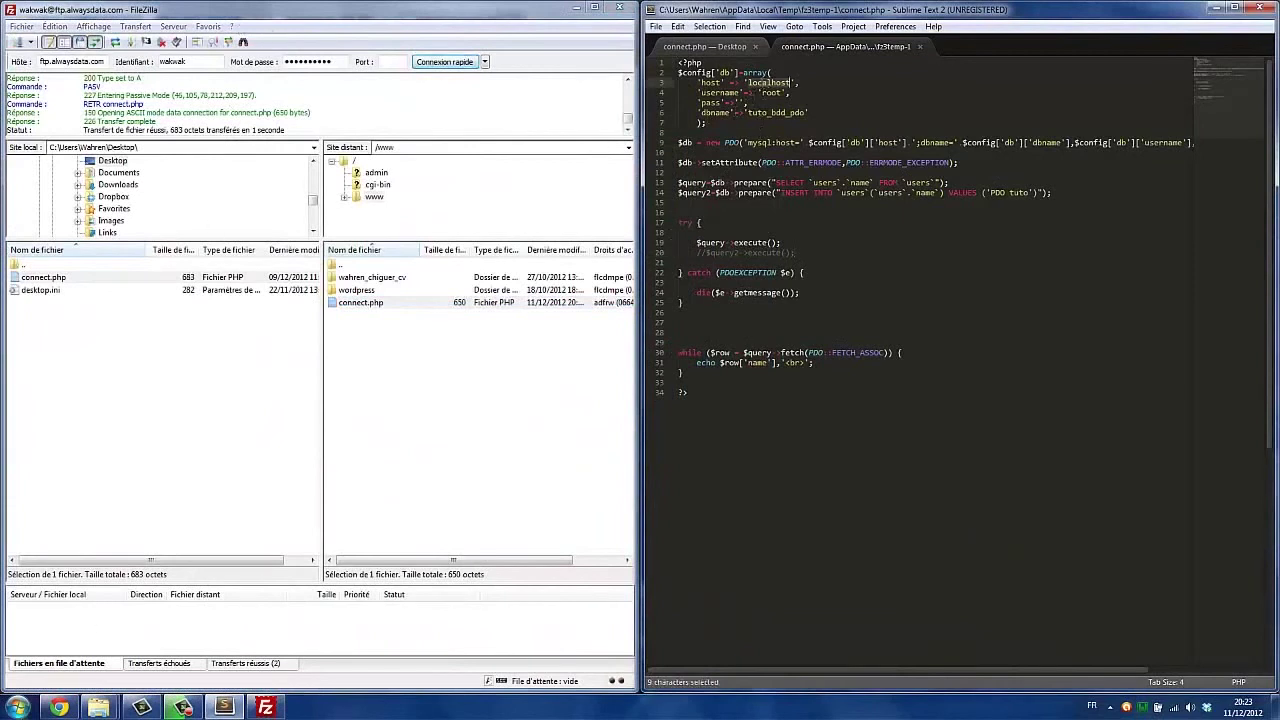
{"action": "mouse_move", "coordinate": [100, 710]}
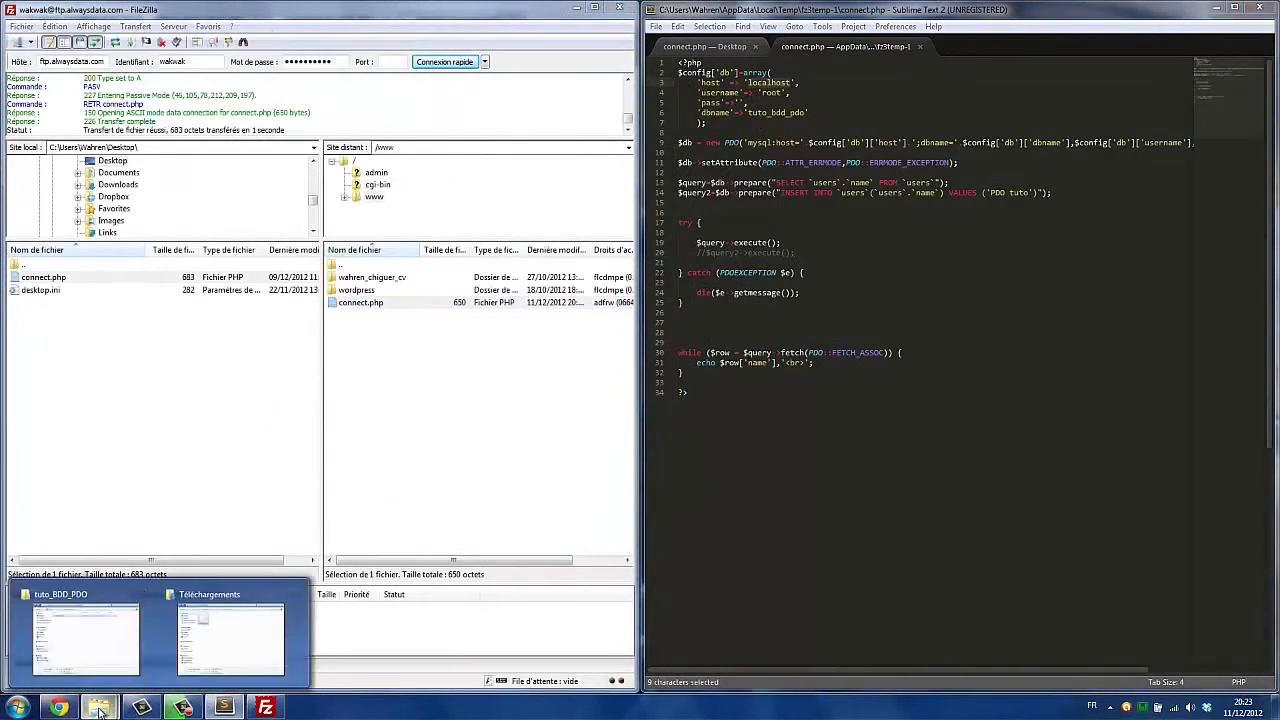
{"action": "left_click", "coordinate": [59, 708]}
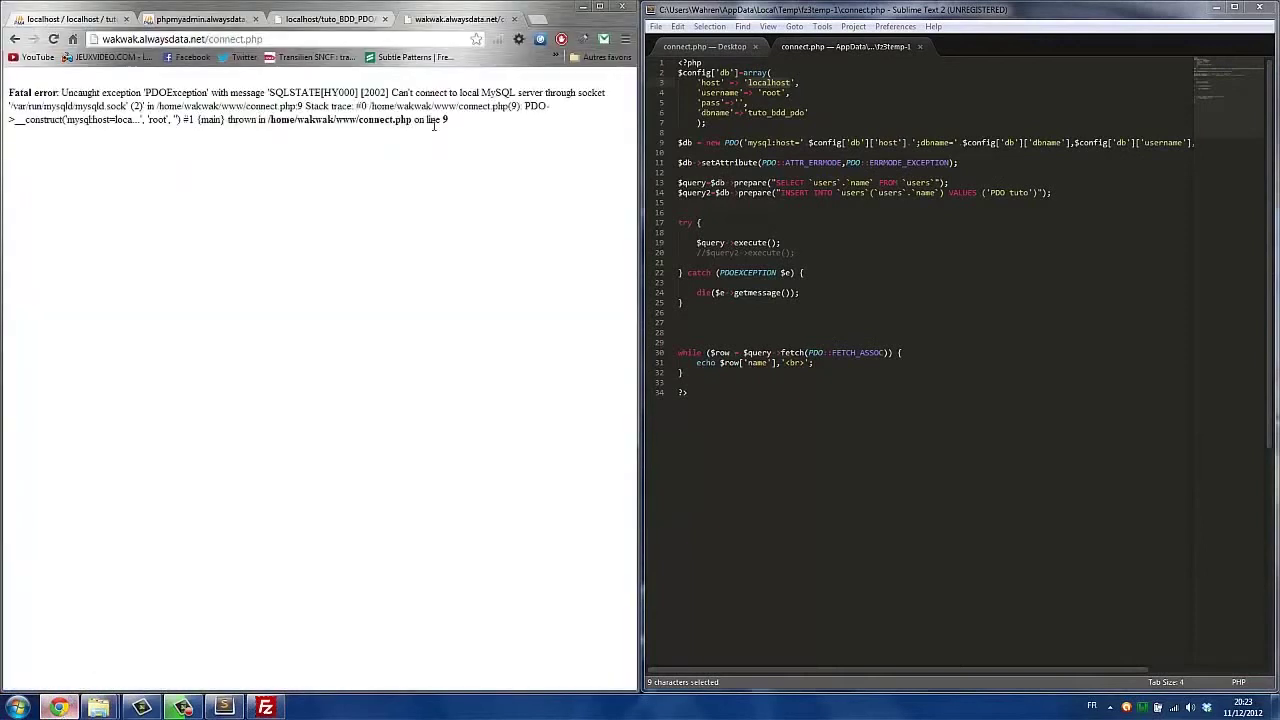
{"action": "left_click", "coordinate": [330, 19]}
{"action": "double_click", "coordinate": [122, 39]}
Open the MySQL databases page in alwaysdata's administration and copy the host name mysql2.alwaysdata.com
{"action": "left_click", "coordinate": [562, 57]}
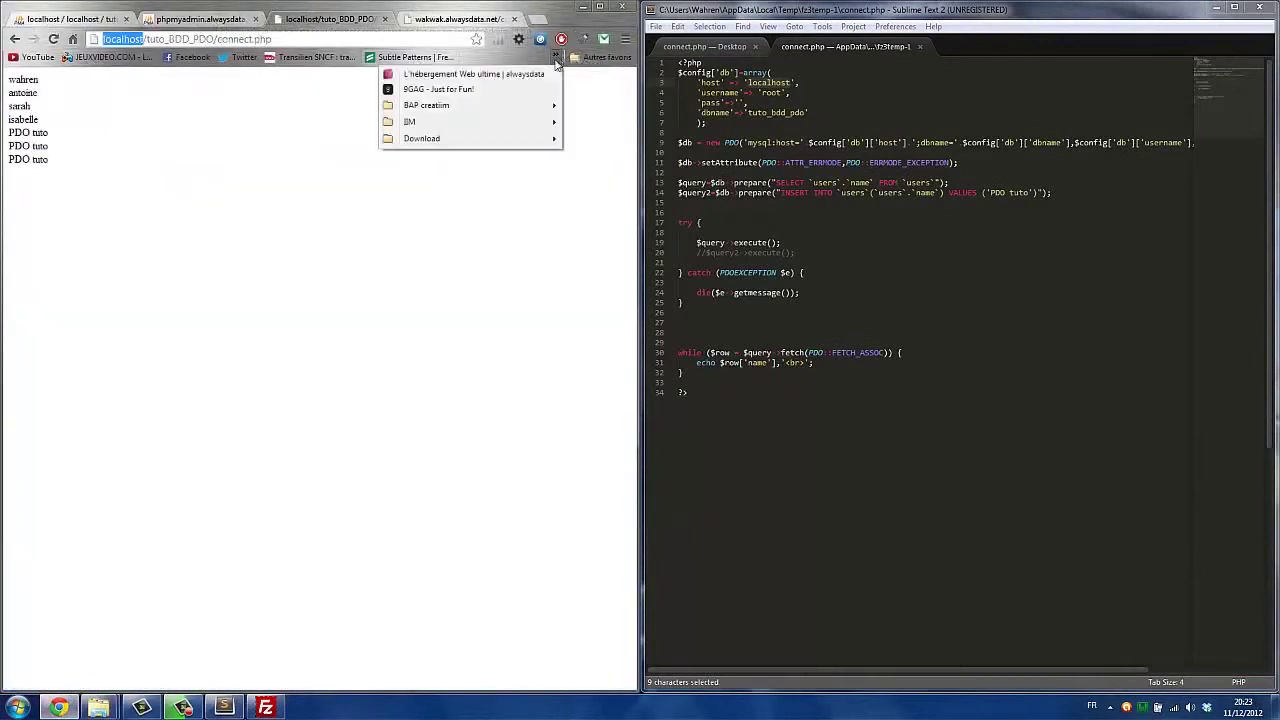
{"action": "middle_click", "coordinate": [520, 80]}
{"action": "left_click", "coordinate": [520, 24]}
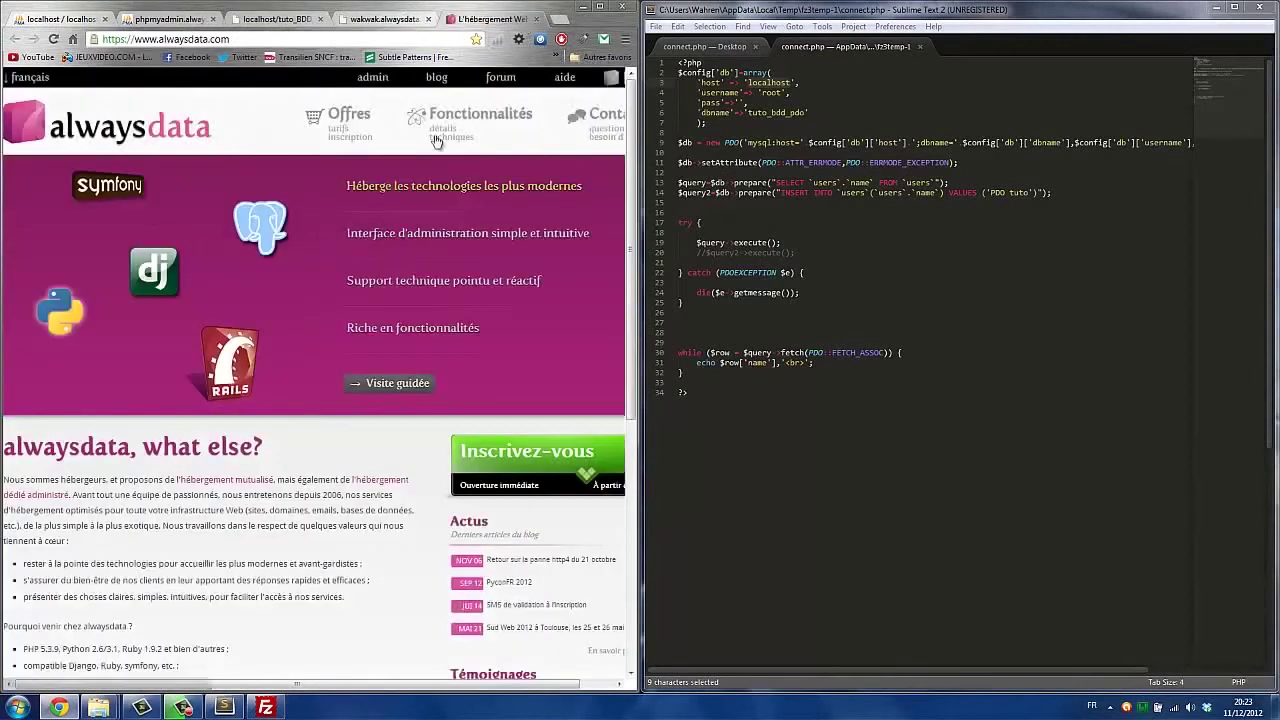
{"action": "left_click", "coordinate": [375, 82]}
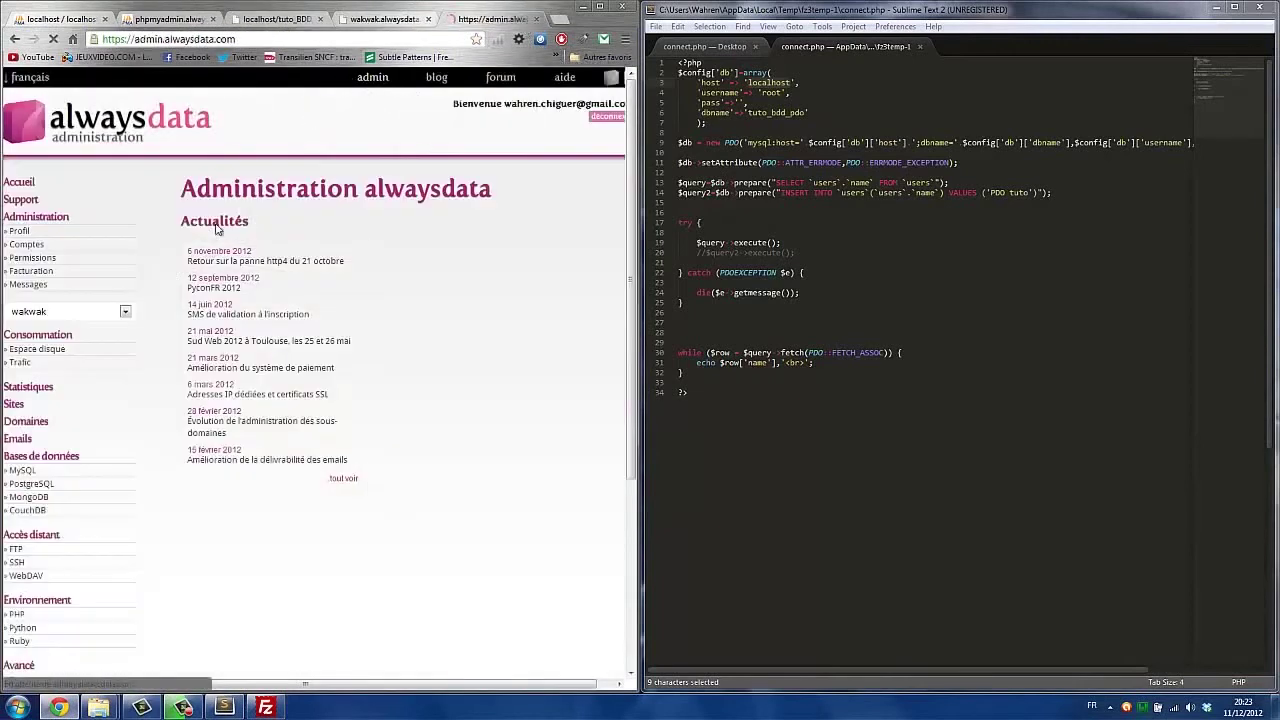
{"action": "left_click", "coordinate": [24, 471]}
{"action": "left_click_drag", "start_coordinate": [412, 278], "coordinate": [508, 278]}
{"action": "key", "text": "ctrl+c"}
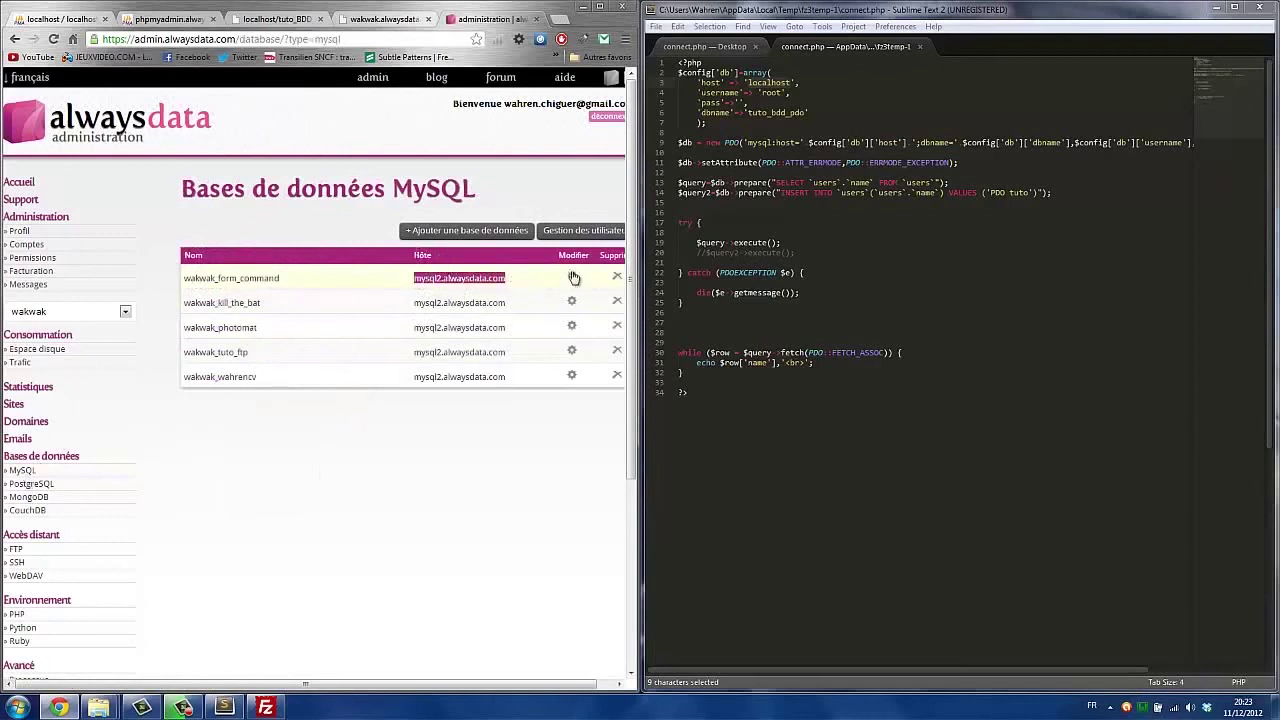
In the remote connect.php, set the host to mysql2.alwaysdata.com and the username to wakwak
{"action": "double_click", "coordinate": [778, 84]}
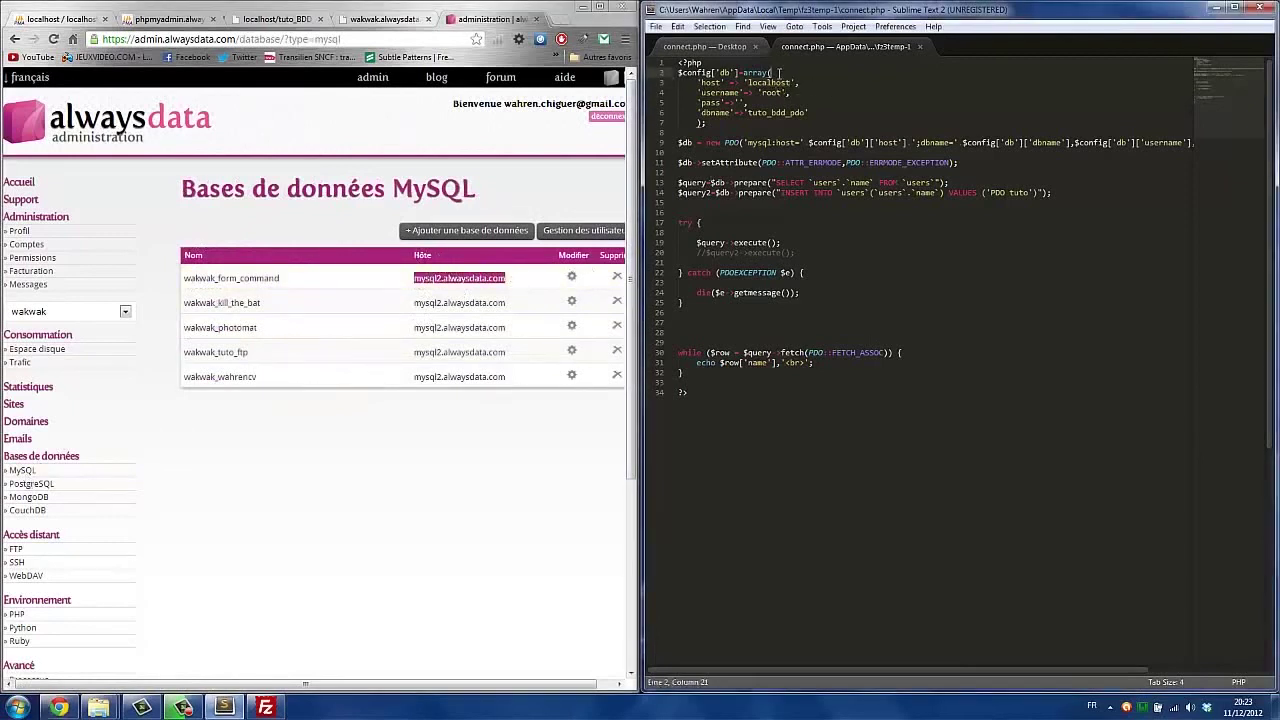
{"action": "key", "text": "ctrl+v"}
{"action": "double_click", "coordinate": [775, 92]}
{"action": "type", "text": "wakw"}
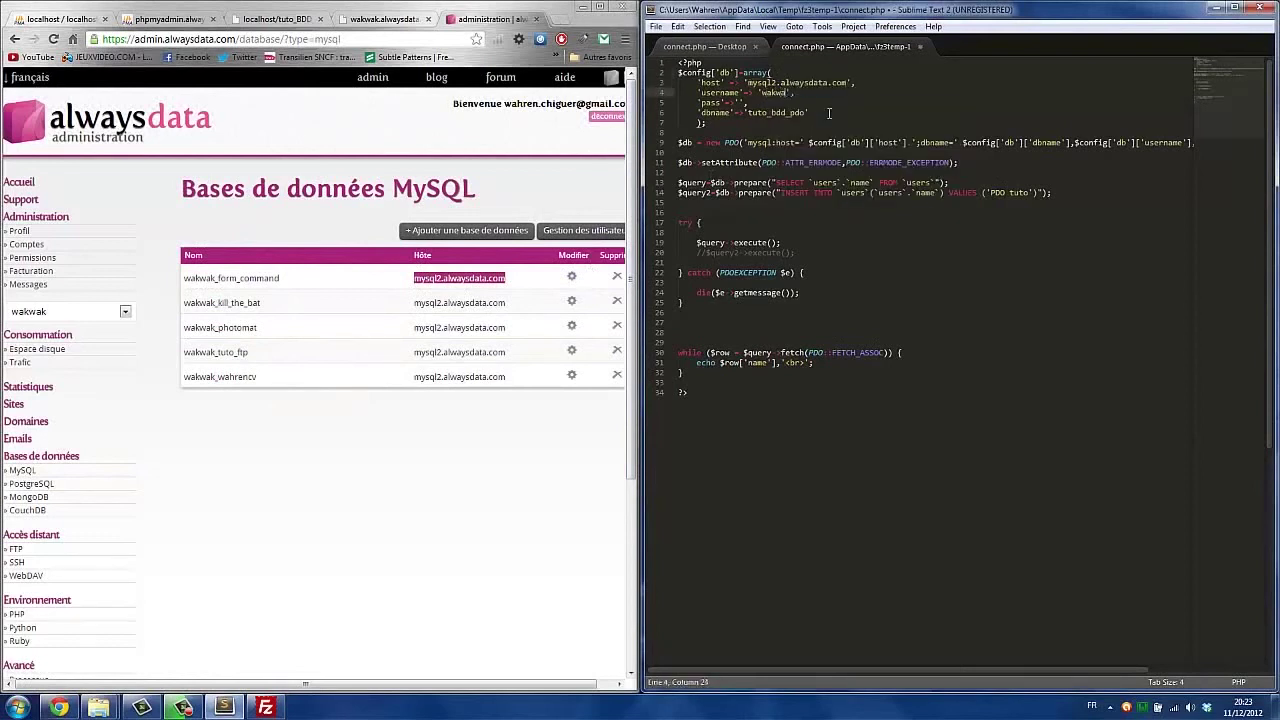
Enter the database account's password as the pass value in the remote connect.php
{"action": "key", "text": "Down"}
{"action": "type", "text": "..."}
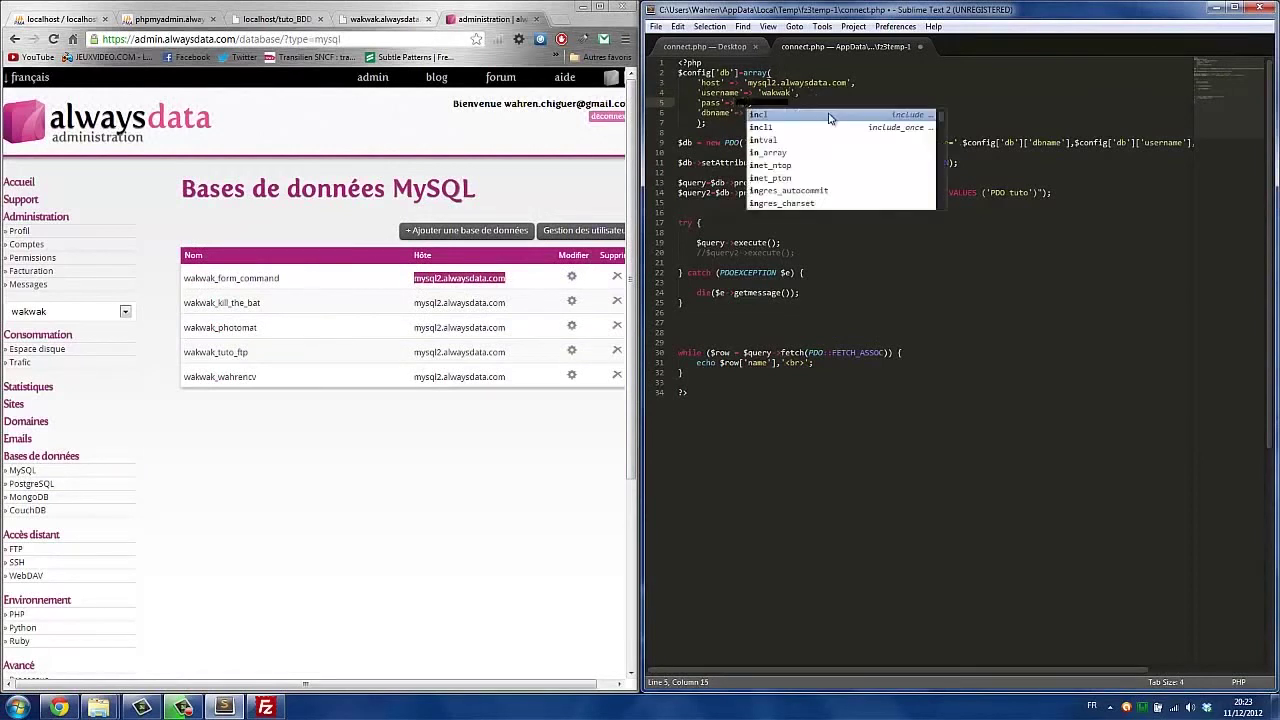
{"action": "type", "text": "..."}
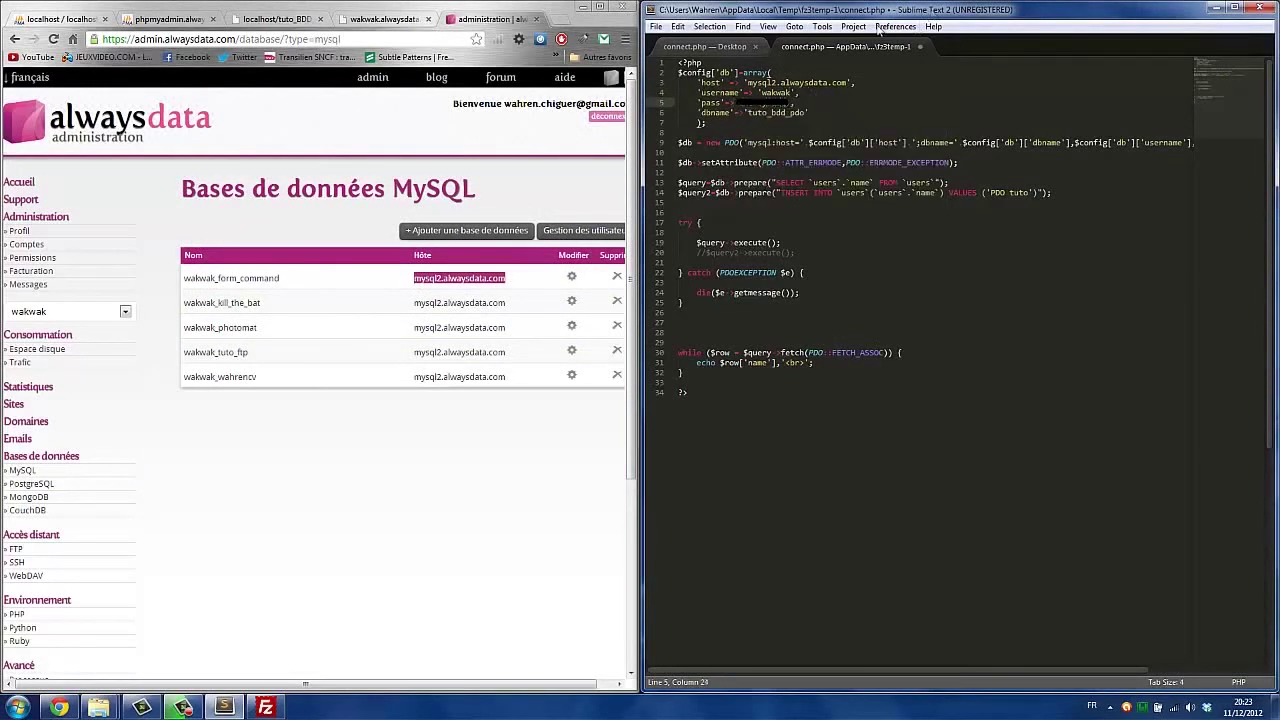
Set the dbname value in the remote connect.php to wakwak_tuto_ftp and save the file
{"action": "left_click", "coordinate": [65, 22]}
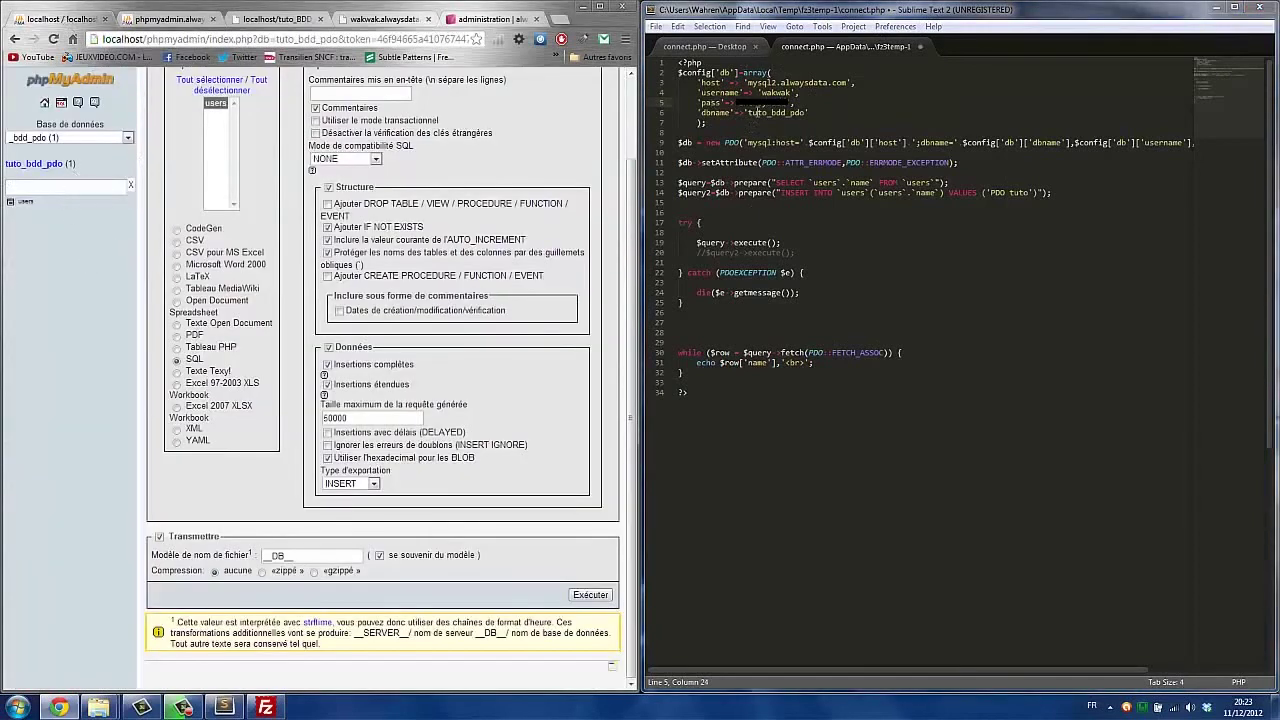
{"action": "double_click", "coordinate": [753, 112]}
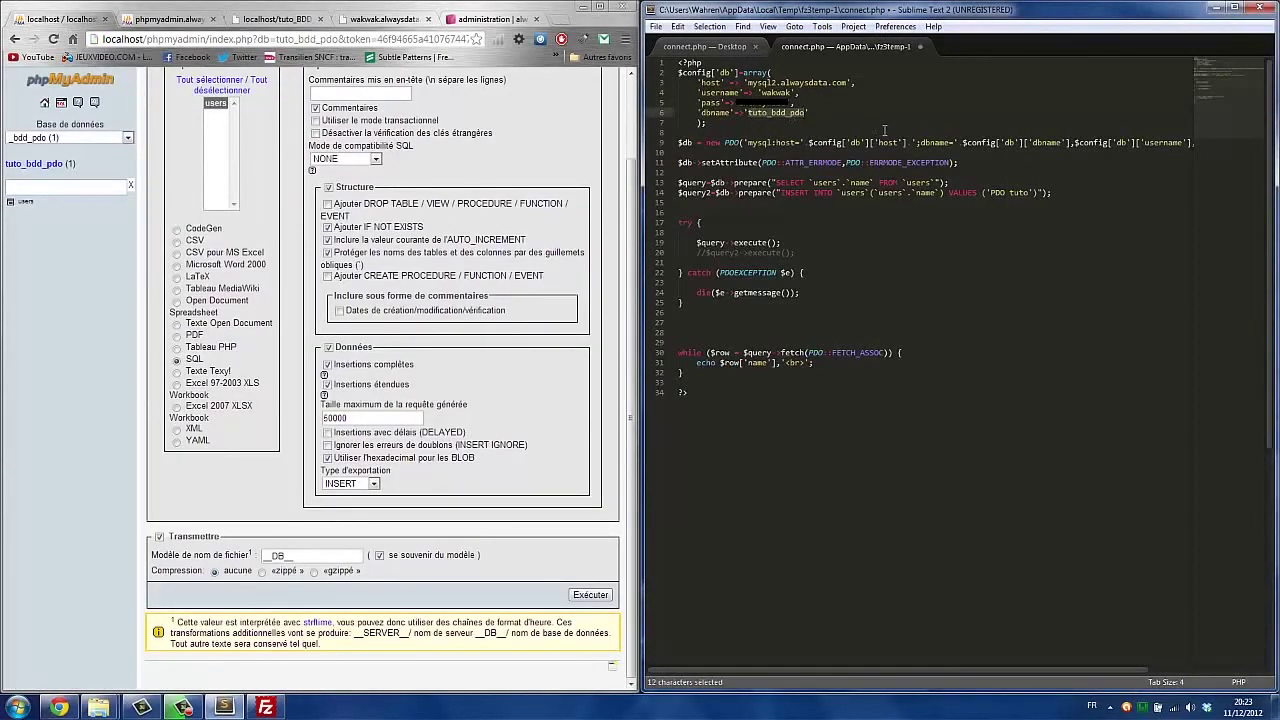
{"action": "type", "text": "wakwak_"}
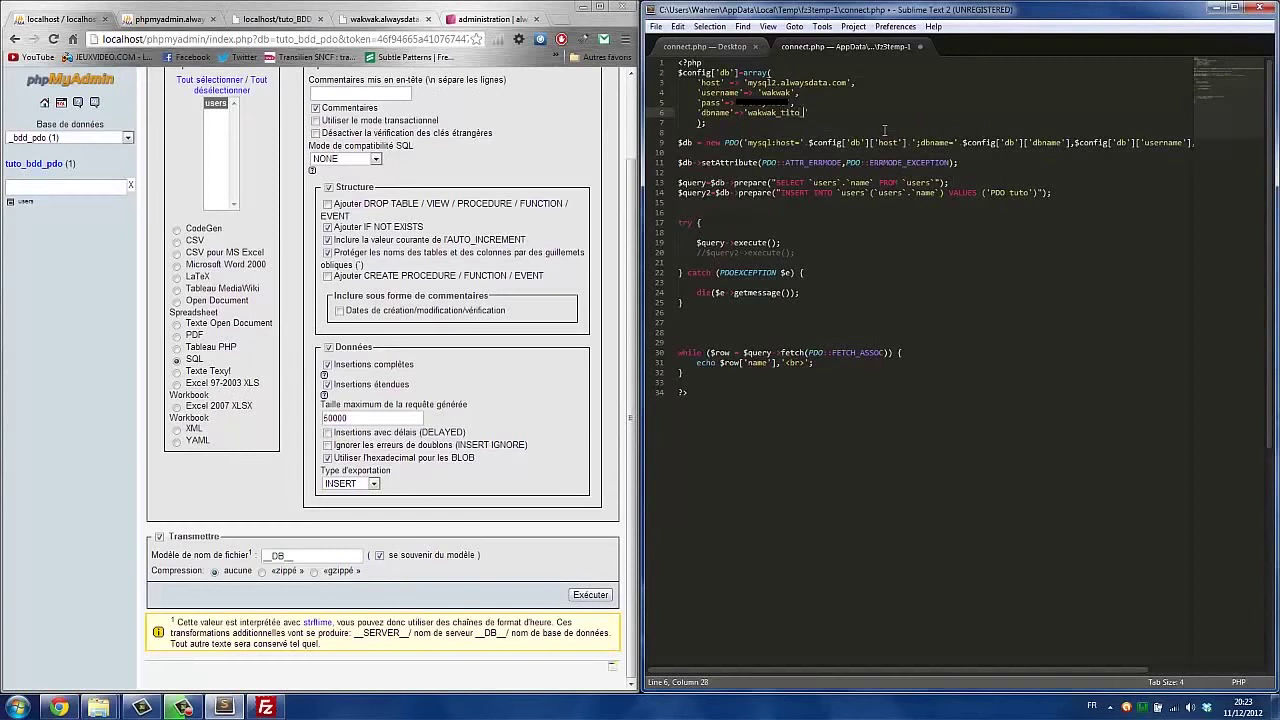
{"action": "key", "text": "BackSpace"}
{"action": "key", "text": "BackSpace"}
{"action": "key", "text": "ctrl+s"}
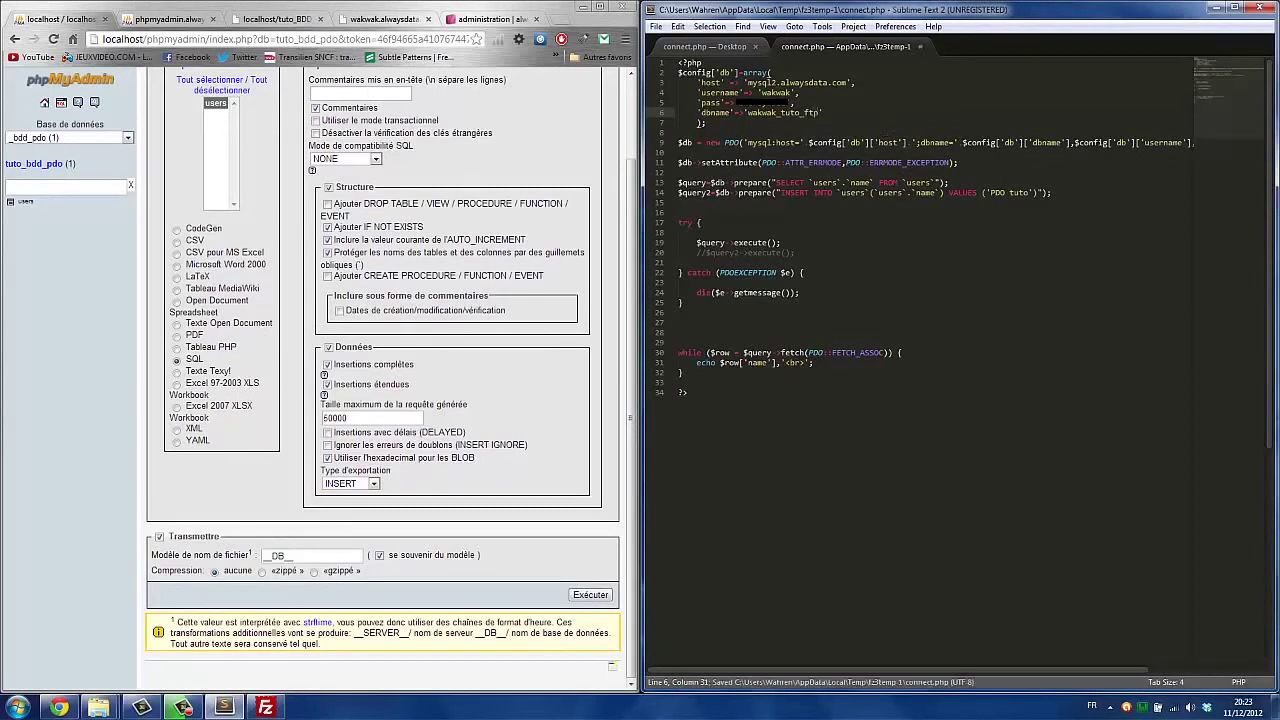
Close the edited remote connect.php, switch to FileZilla and agree to send the modified file back to the server
{"action": "left_click", "coordinate": [921, 46]}
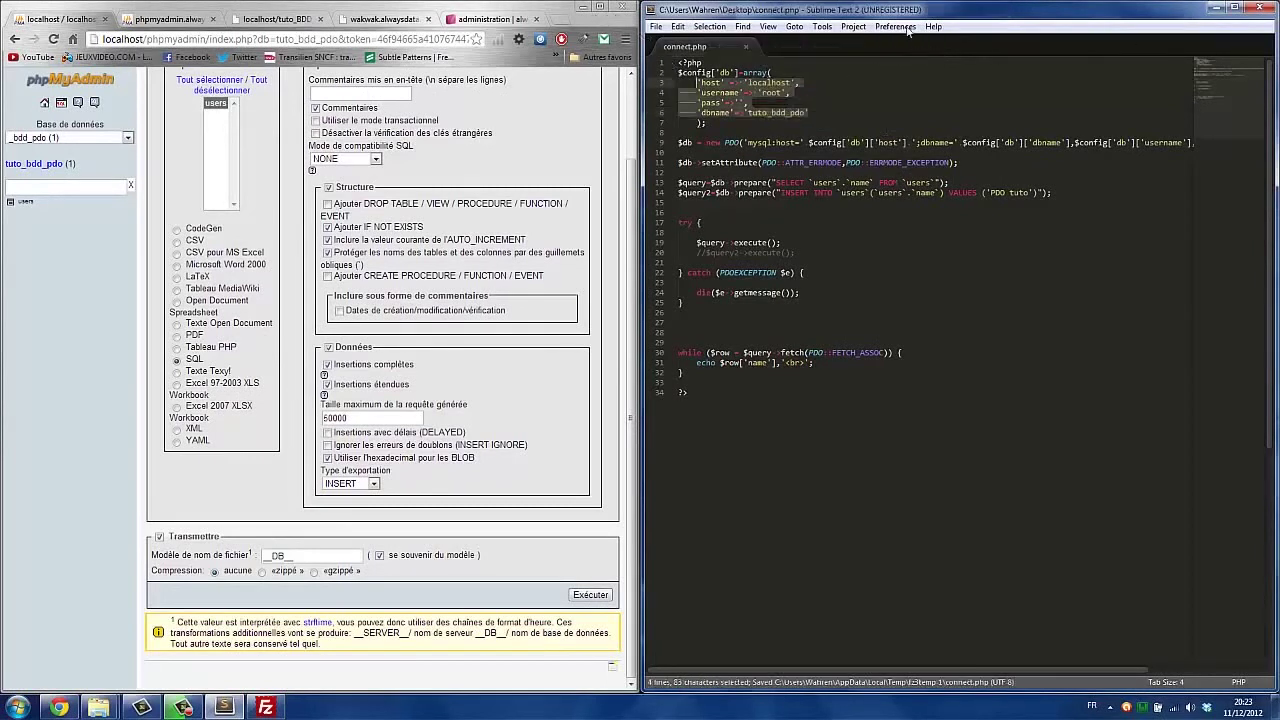
{"action": "left_click", "coordinate": [266, 707]}
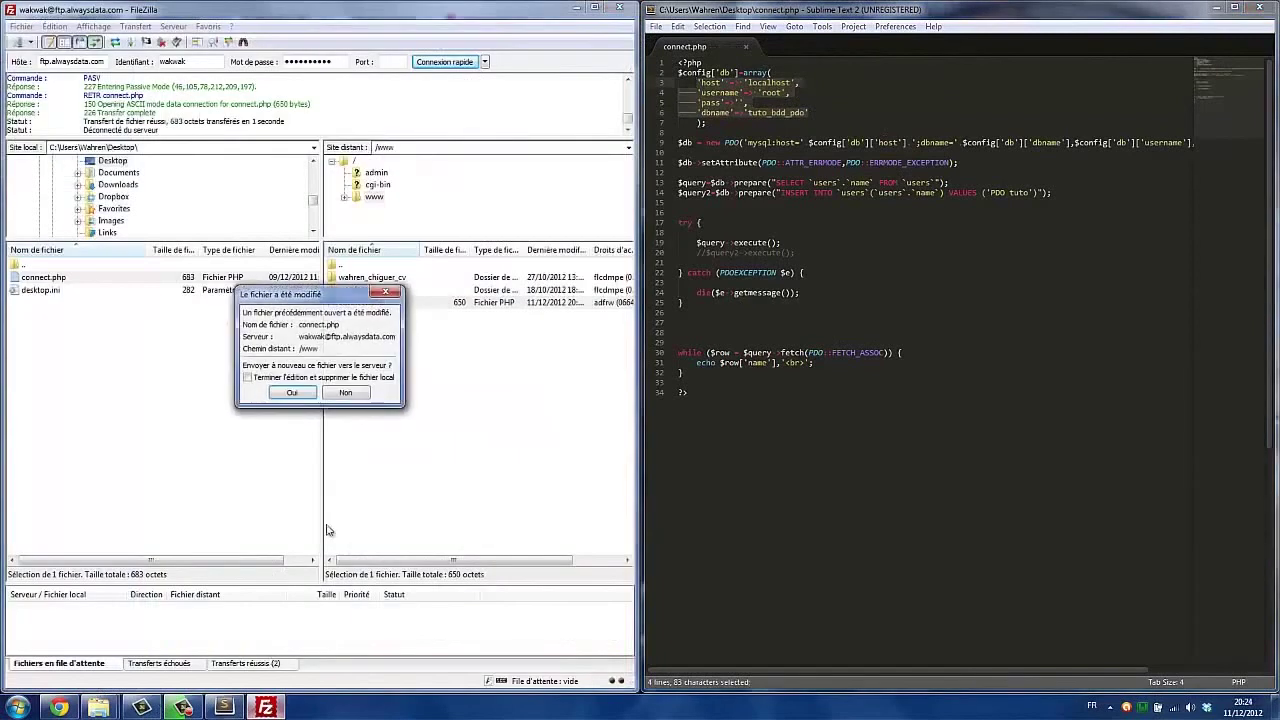
{"action": "left_click", "coordinate": [292, 392]}
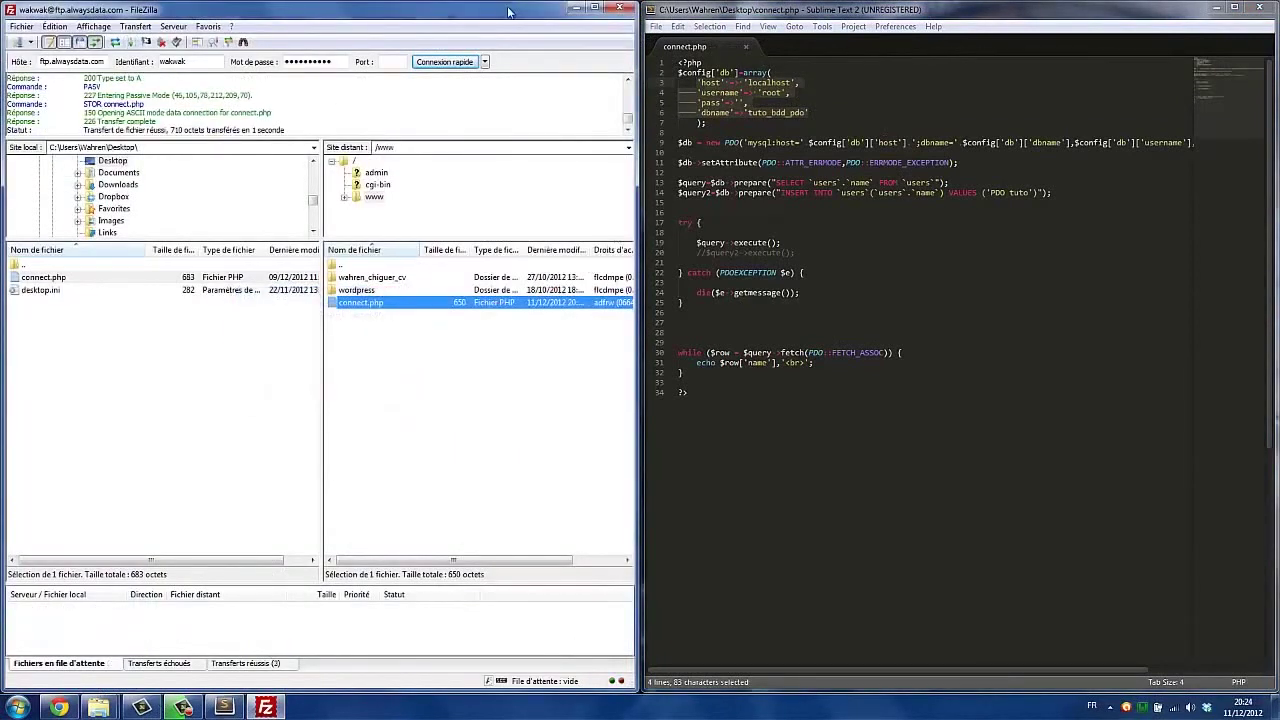
Switch to Chrome and reload wakwak.alwaysdata.net/connect.php to test the new connection settings
{"action": "double_click", "coordinate": [508, 12]}
{"action": "left_click", "coordinate": [385, 18]}
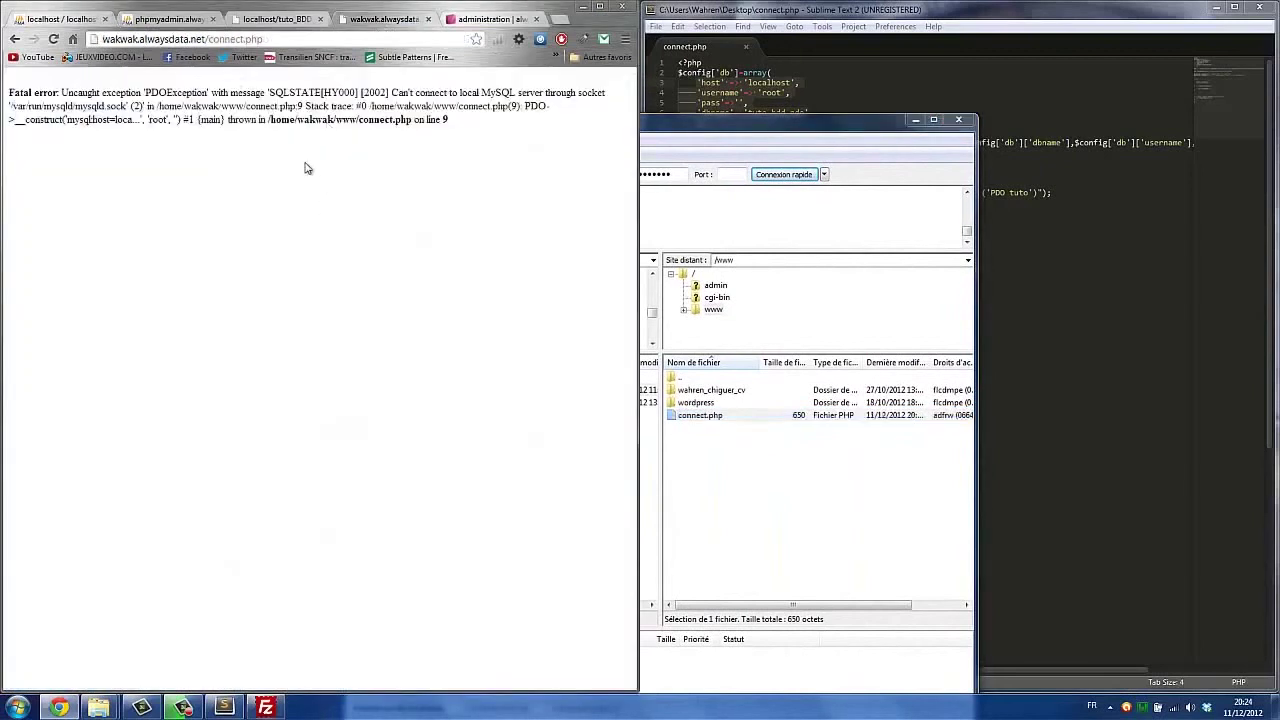
{"action": "key", "text": "F5"}
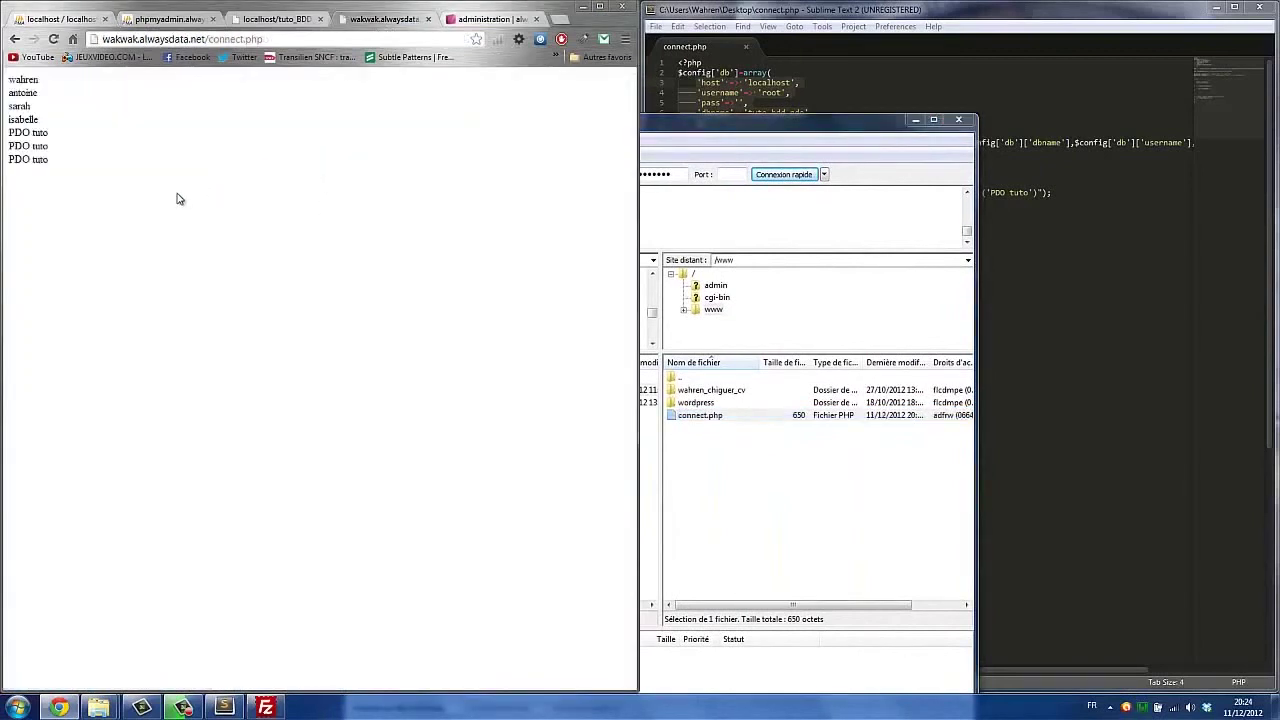
Highlight the online page's output list and its address, and place the FileZilla window beside Chrome
{"action": "left_click_drag", "start_coordinate": [74, 176], "coordinate": [6, 88]}
{"action": "left_click", "coordinate": [94, 169]}
{"action": "left_click_drag", "start_coordinate": [88, 180], "coordinate": [4, 82]}
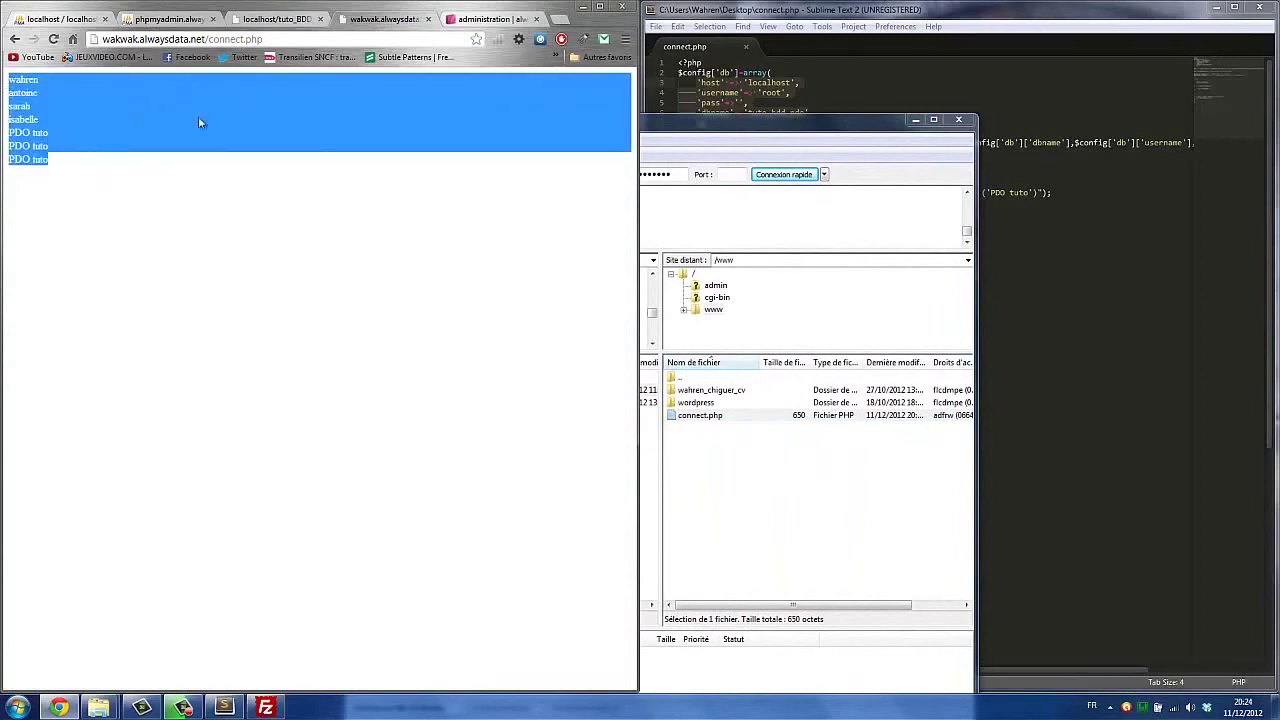
{"action": "left_click", "coordinate": [273, 38]}
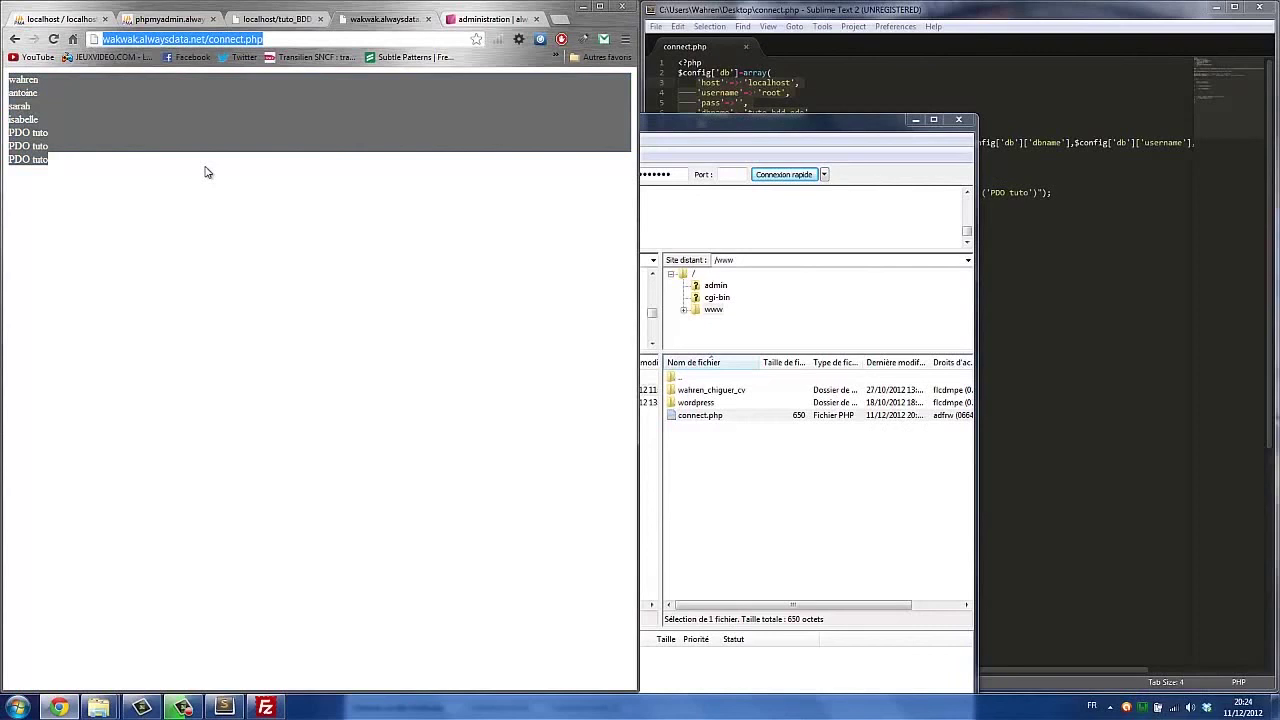
{"action": "left_click_drag", "start_coordinate": [698, 124], "coordinate": [1279, 130]}
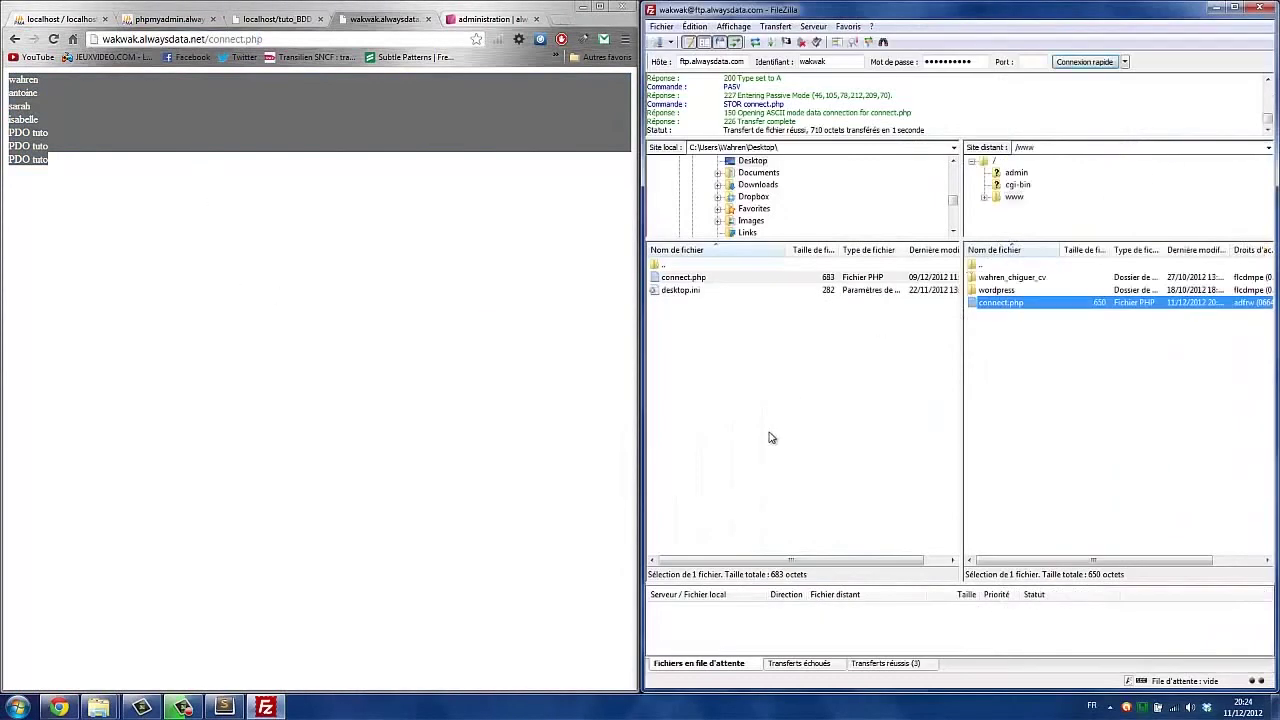